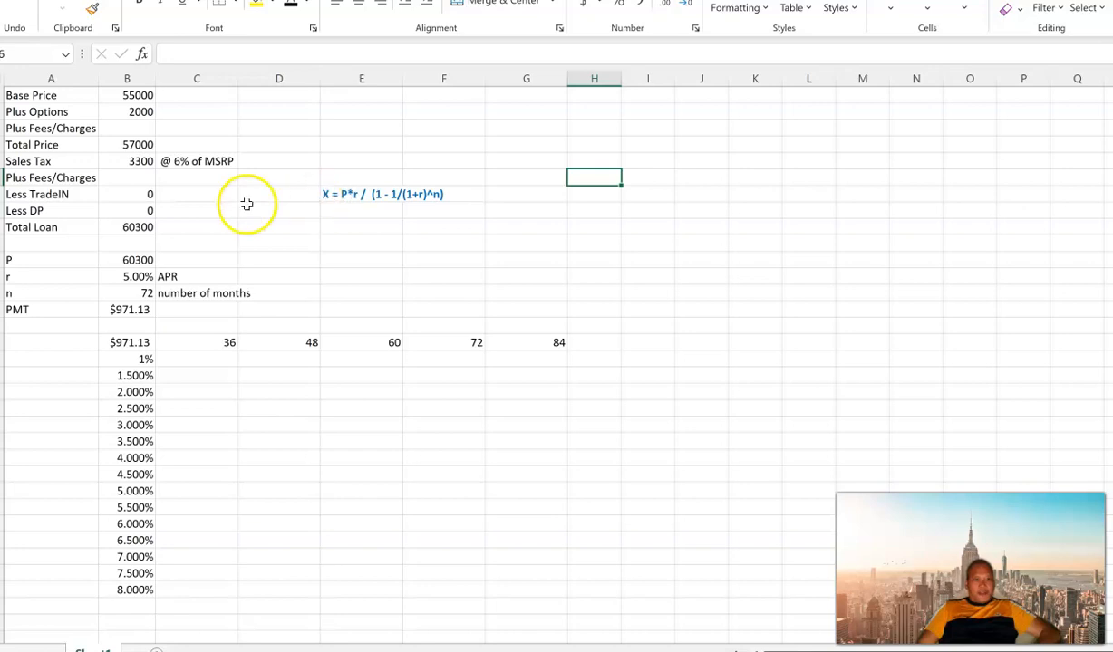
Step: Examine the Total Price formula and the Base Price and Plus Options entries of the car loan sheet
left_click(131, 145)
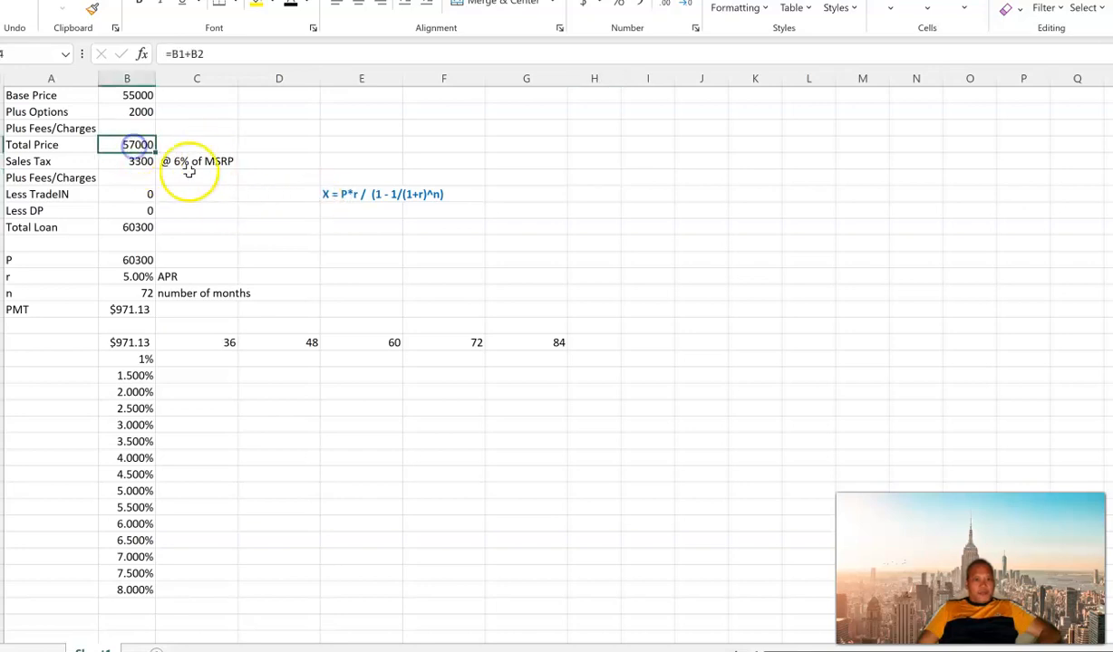
left_click(430, 143)
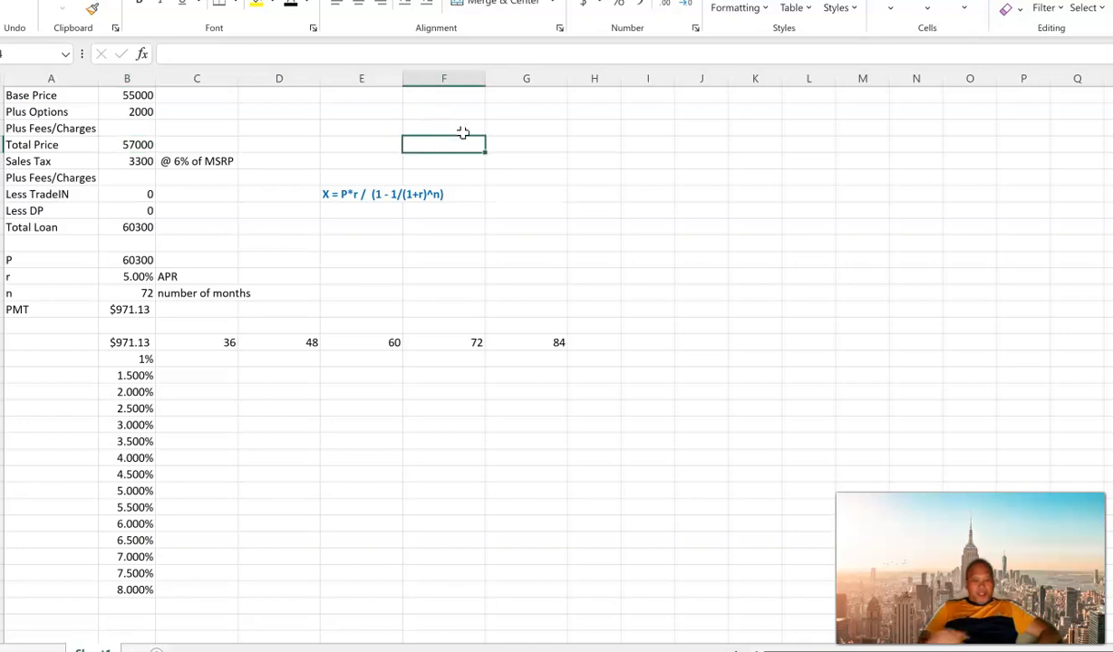
key("Left")
key("Up")
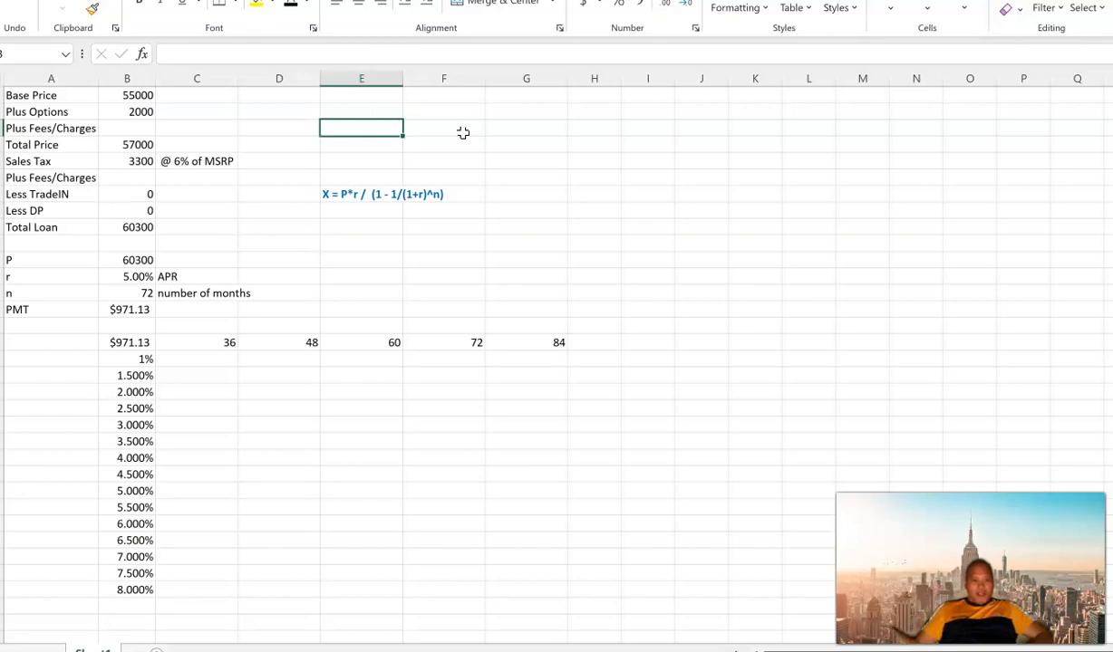
key("Left")
key("Left")
key("Left")
key("Up")
key("Up")
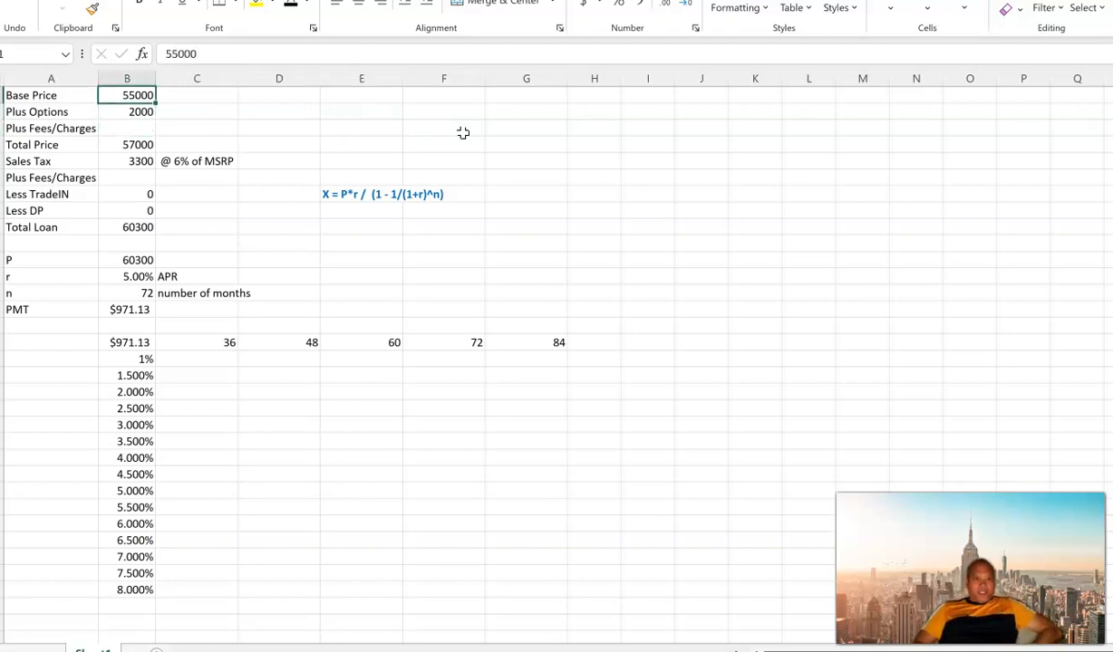
key("Left")
key("Right")
key("Left")
key("Right")
key("Left")
key("Right")
key("Down")
key("Up")
key("Left")
key("Right")
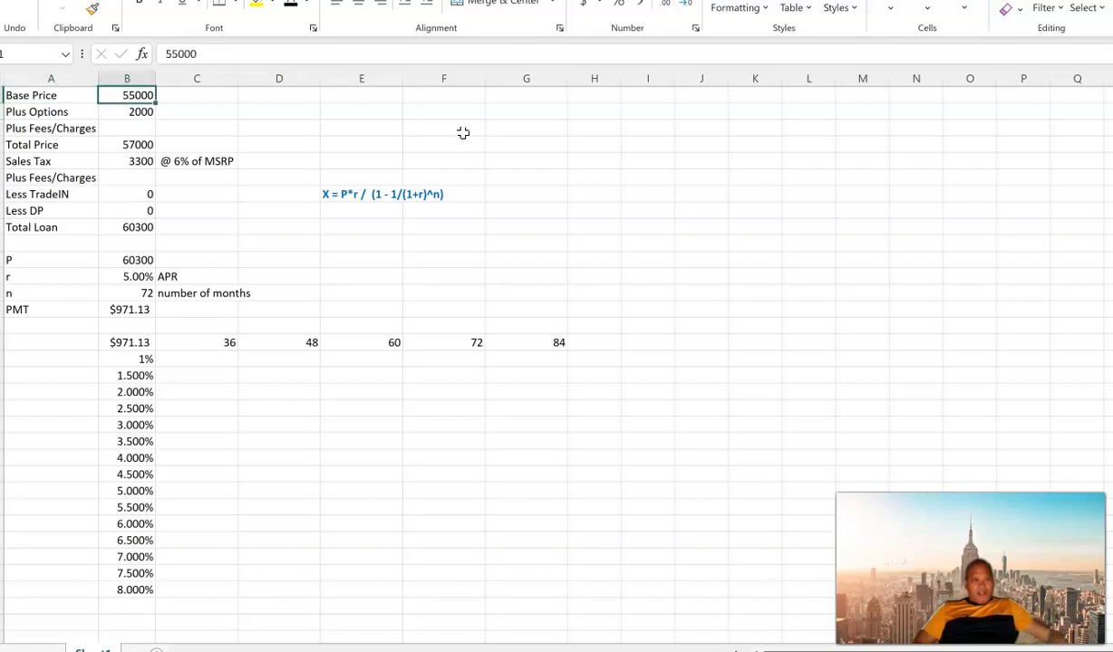
key("Left")
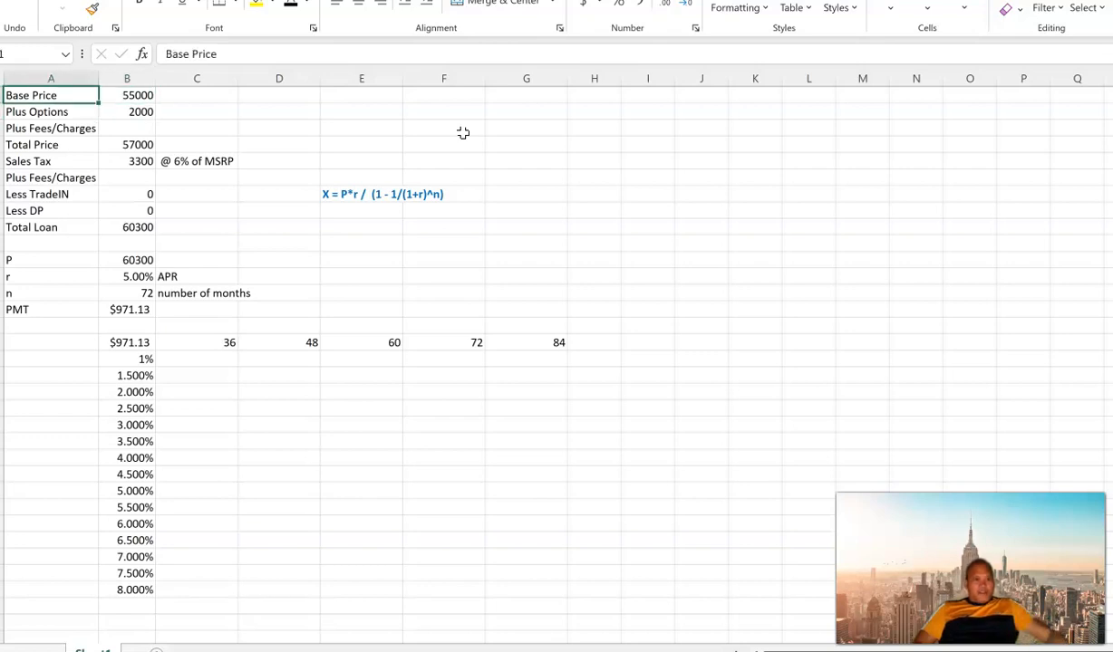
key("Right")
key("Down")
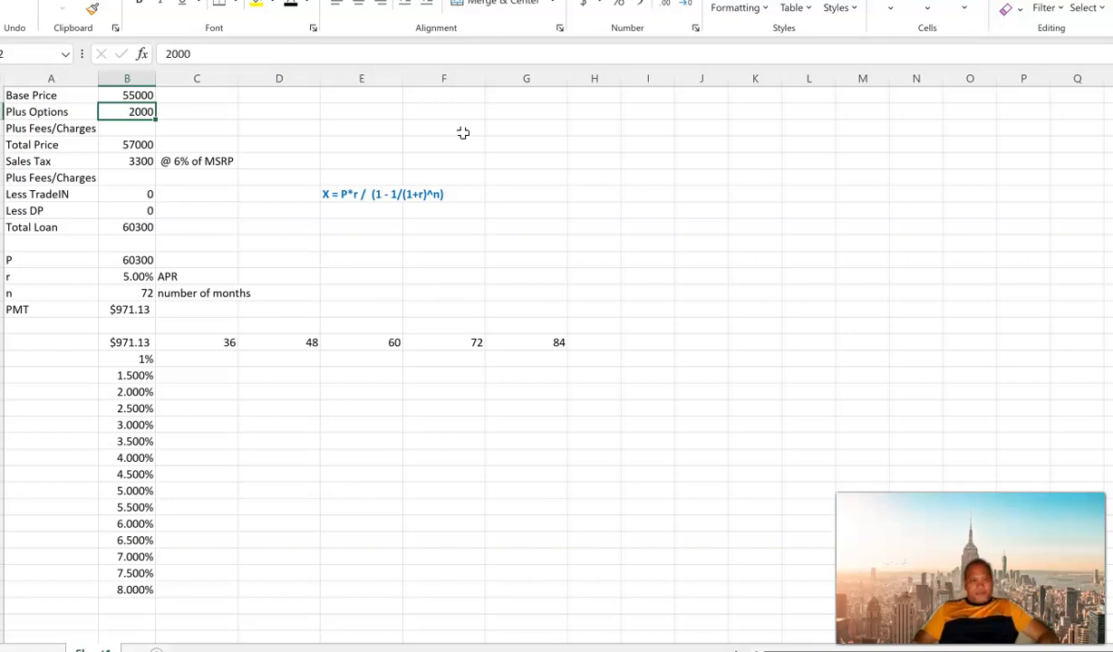
key("Up")
key("Down")
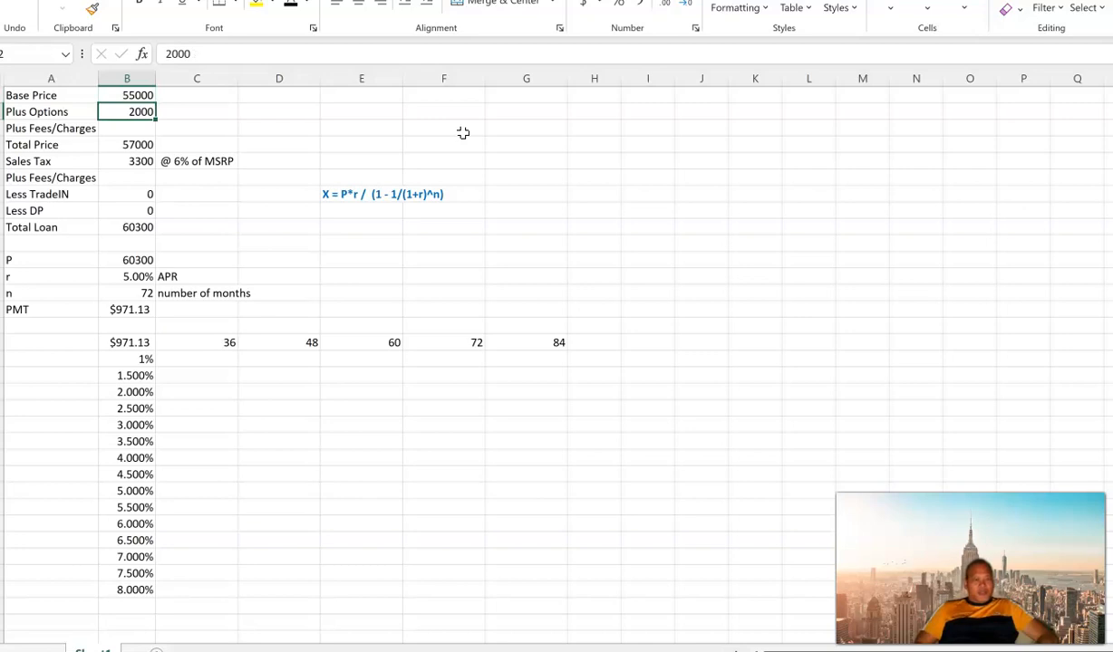
Step: Enter 500 for the Plus Fees/Charges row above Total Price
key("Down")
key("Left")
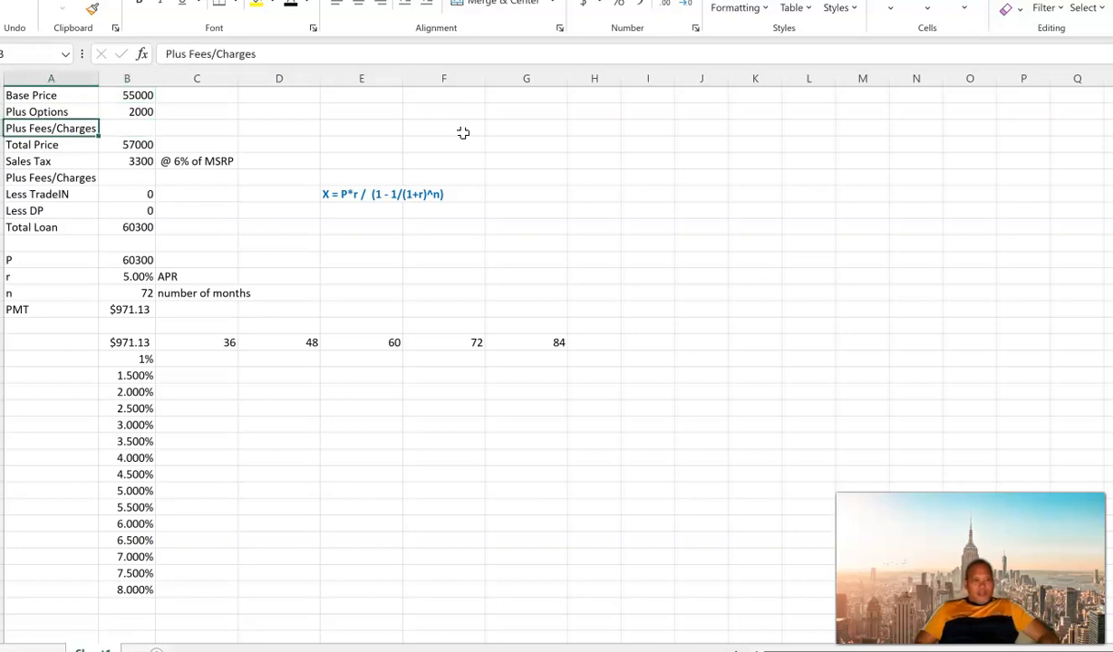
key("Right")
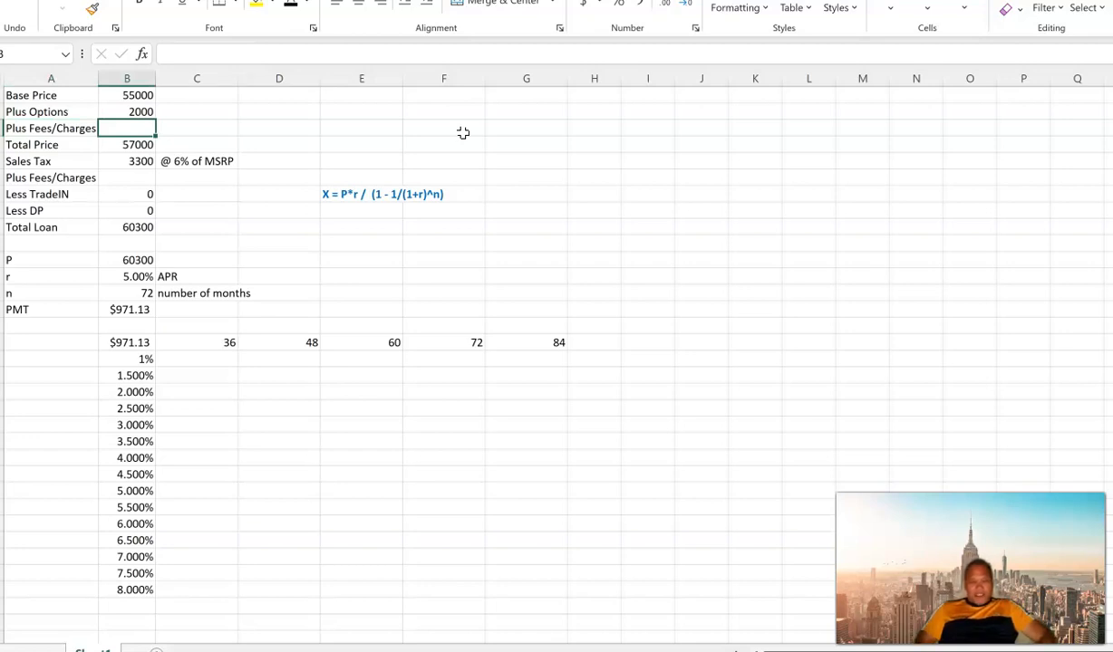
type("500")
key("Return")
Step: Extend the Total Price formula in B4 to include the fees, making it =B1+B2+B3
key("Up")
key("Down")
key("F2")
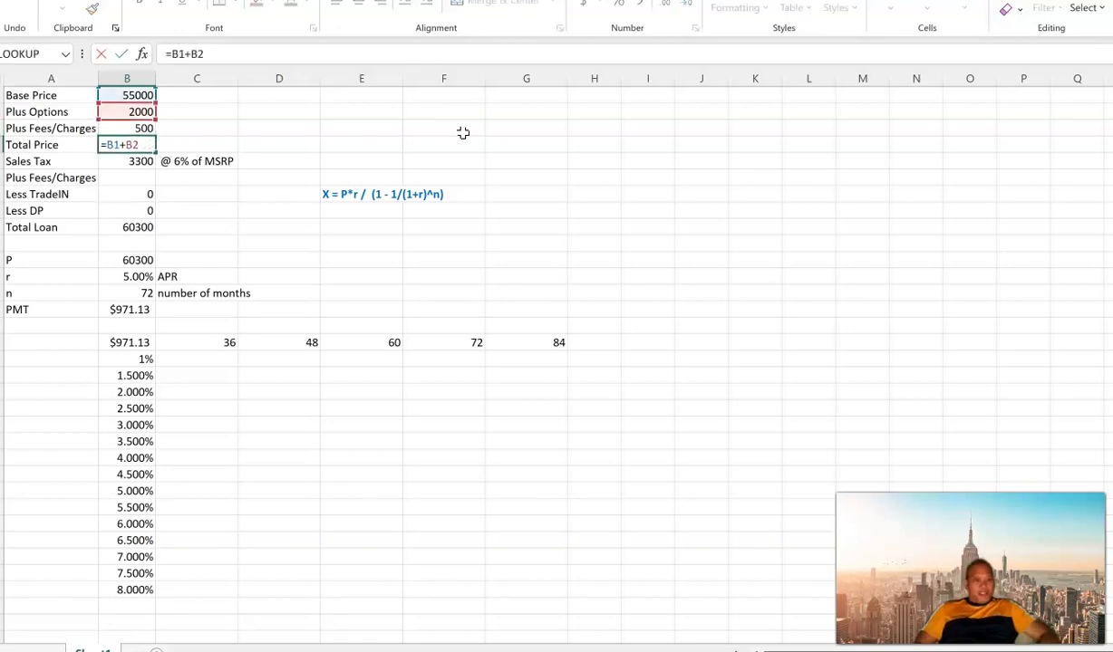
type("+")
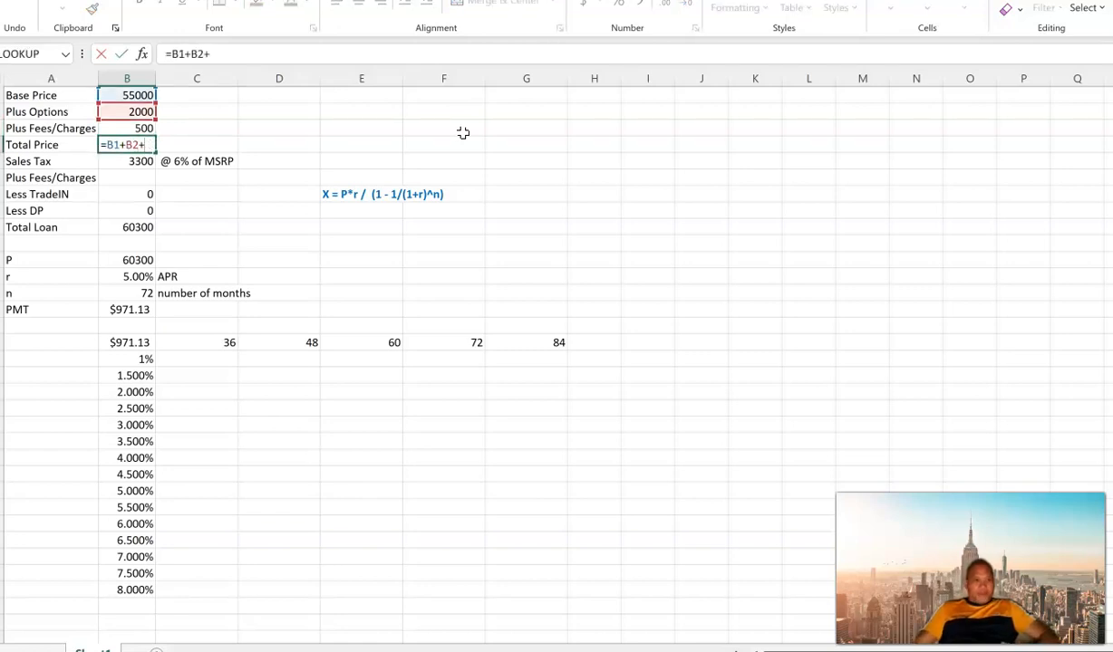
left_click(143, 129)
key("Return")
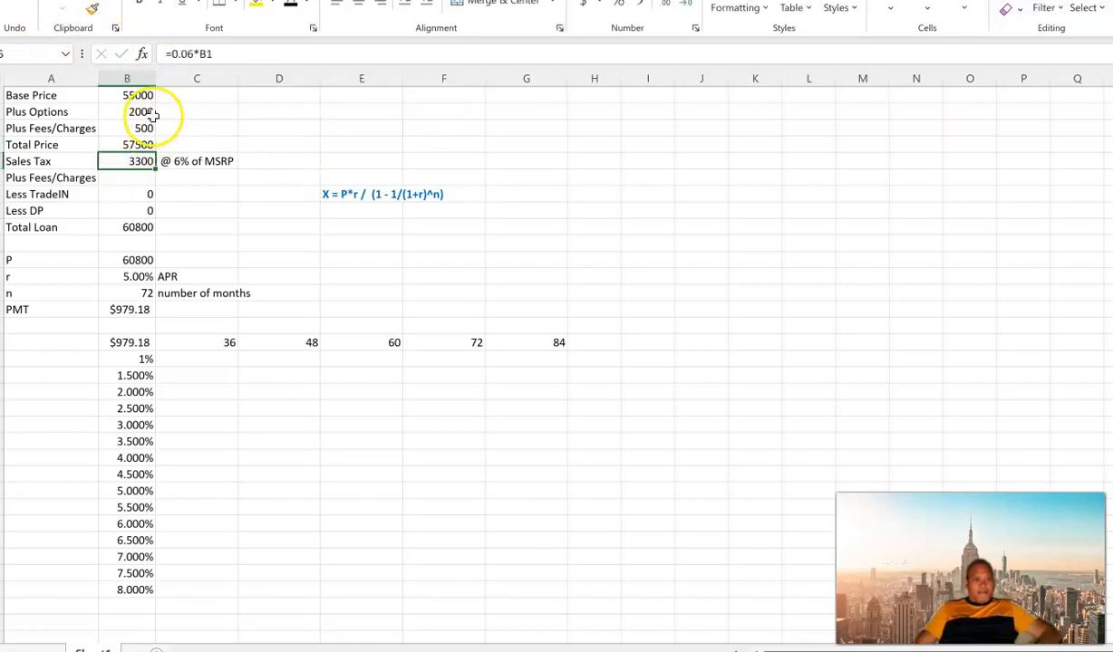
Step: Change the note beside the Sales Tax amount to "@ 6% of Total"
left_click(68, 161)
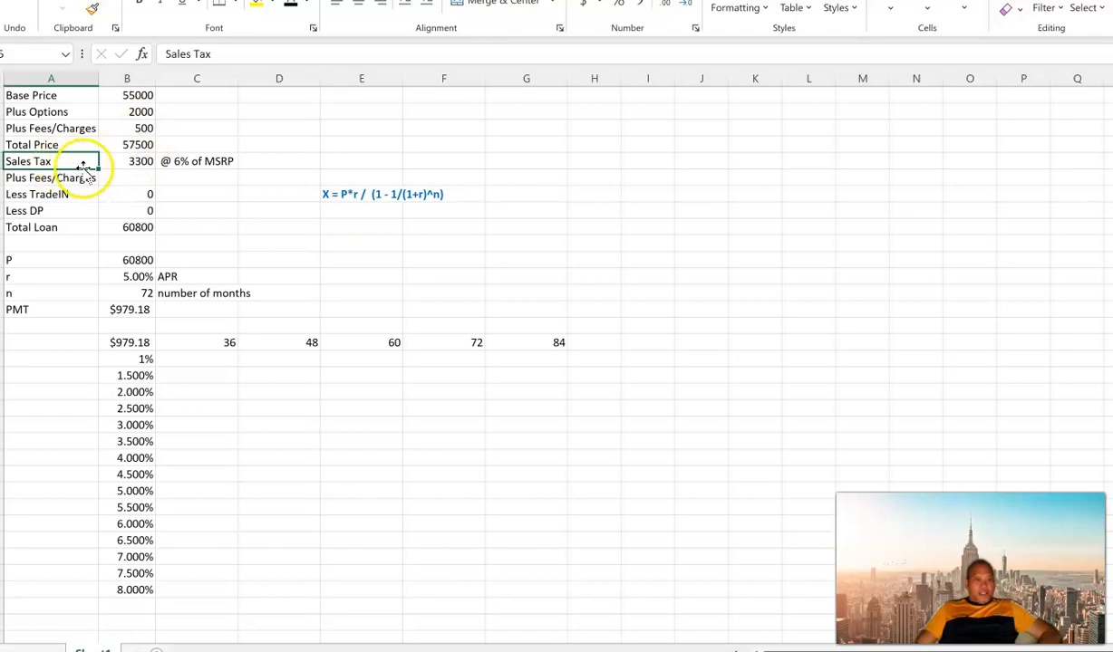
left_click(136, 163)
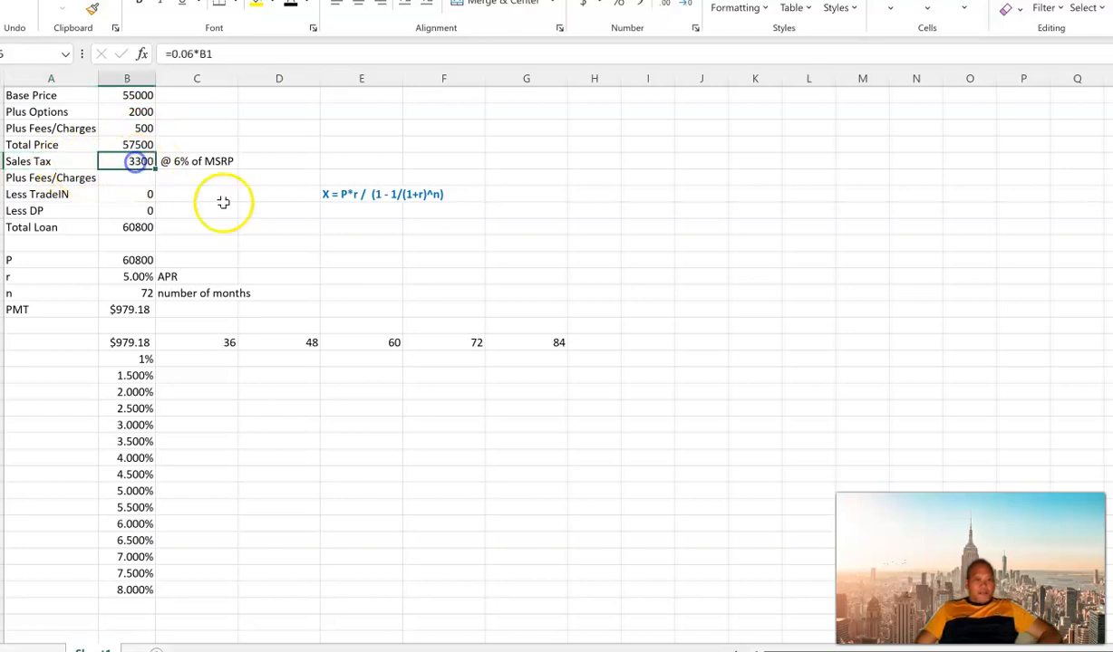
left_click(193, 161)
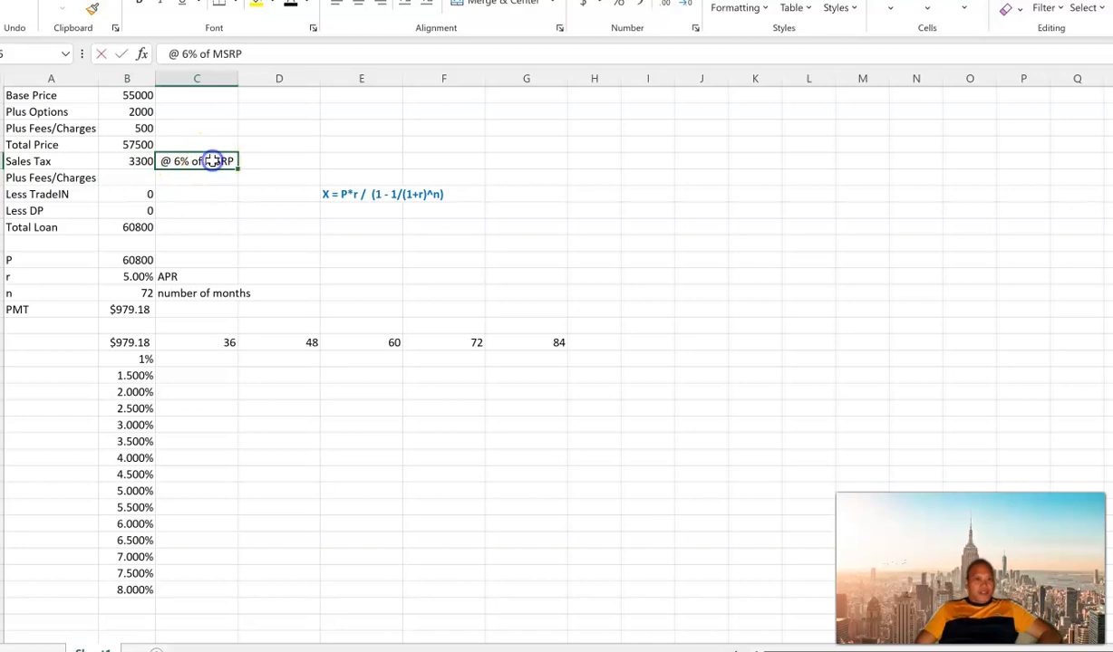
double_click(217, 161)
type("T")
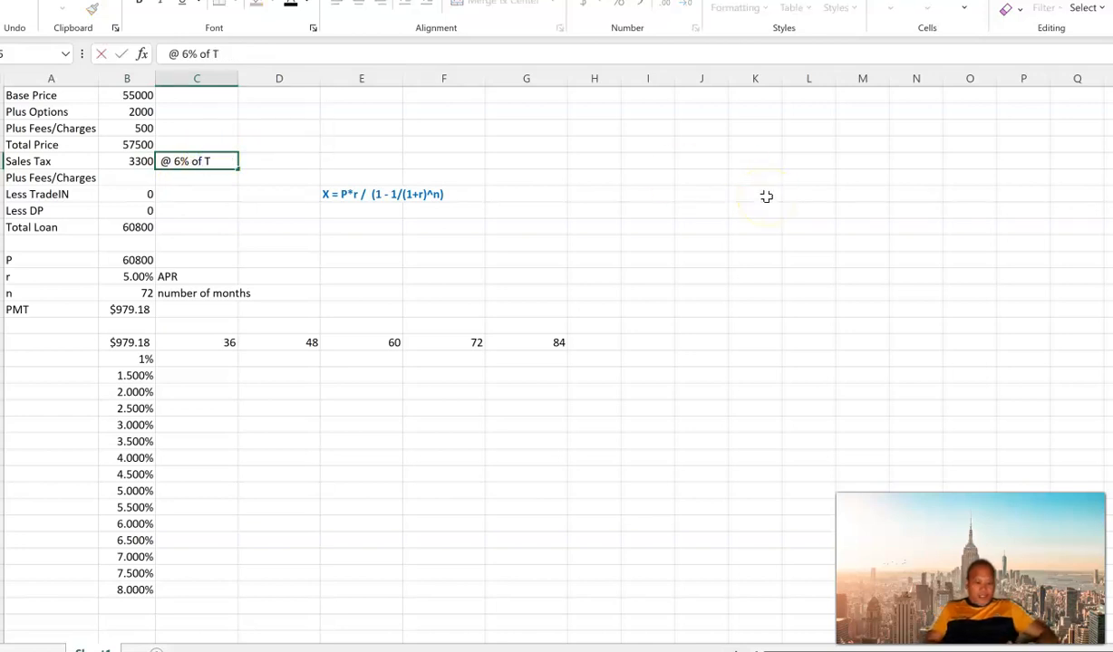
type("otal")
key("Return")
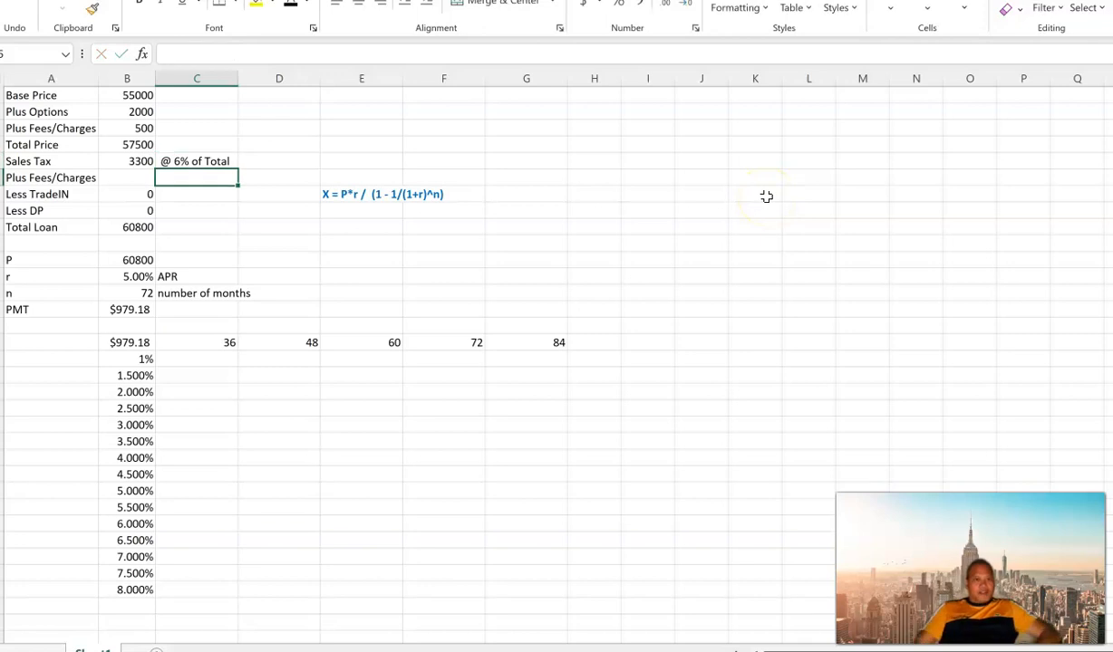
Step: Replace the Sales Tax formula in B5 with =6%*B4 so it is based on the Total Price
left_click(141, 161)
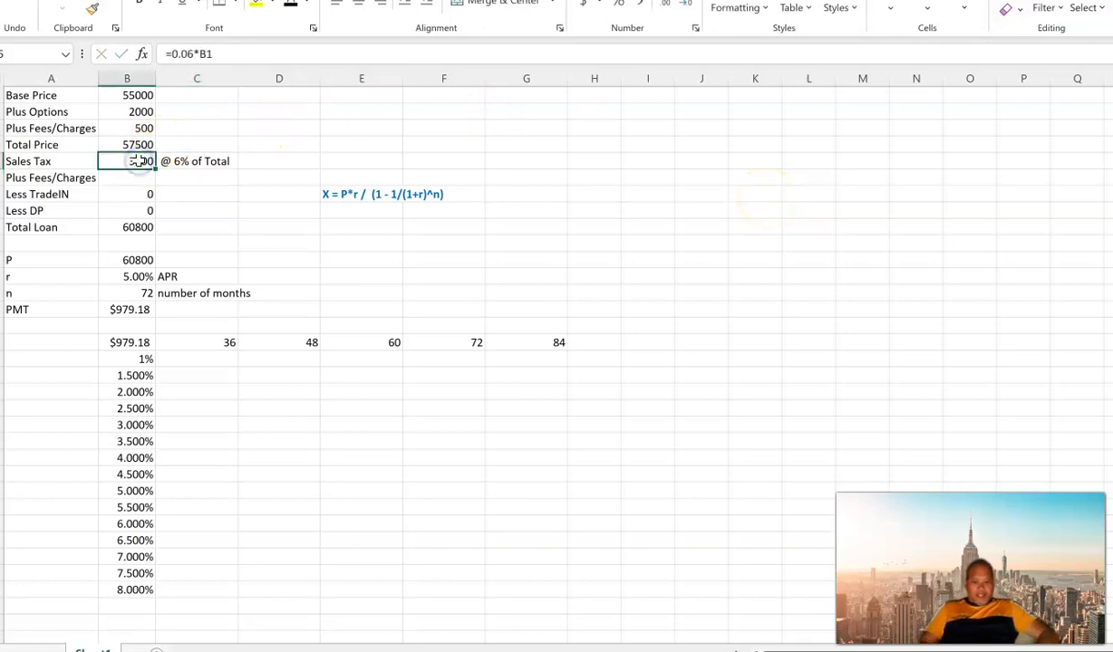
type("=6%*")
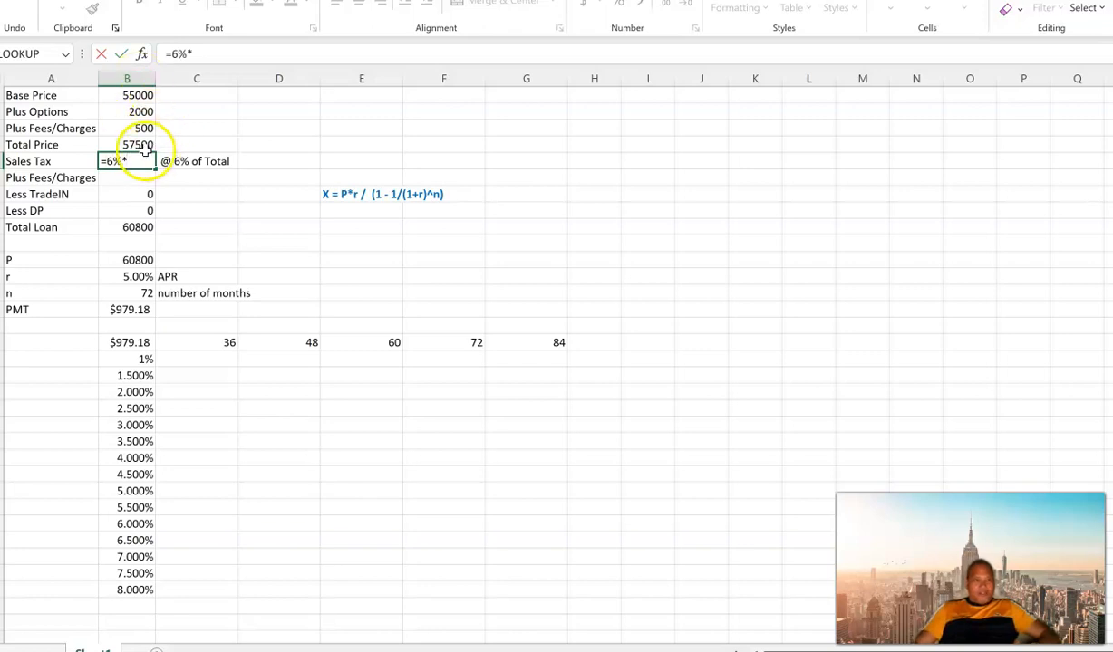
left_click(143, 145)
key("Return")
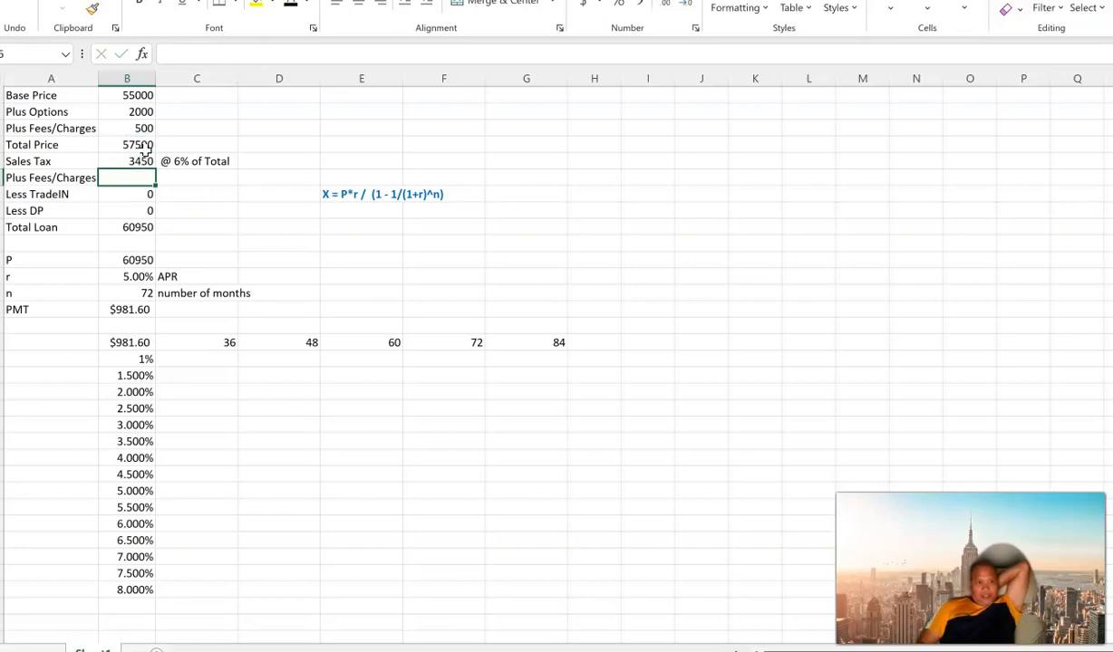
Step: Enter 500 for the second Plus Fees/Charges row, below Sales Tax
left_click(145, 147)
key("Up")
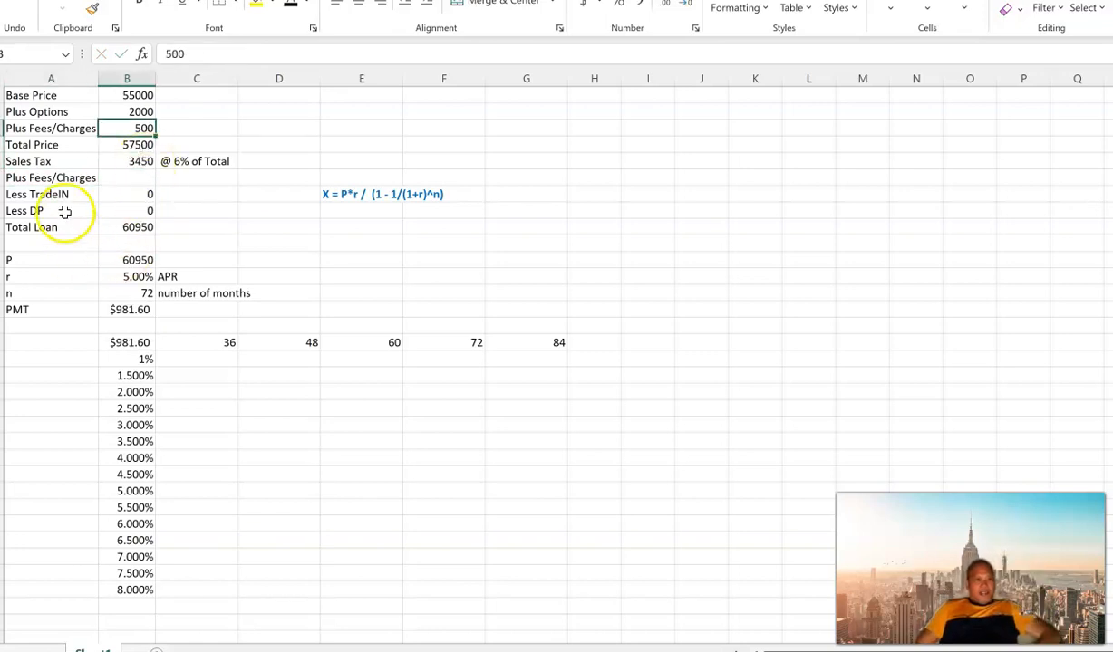
left_click(103, 178)
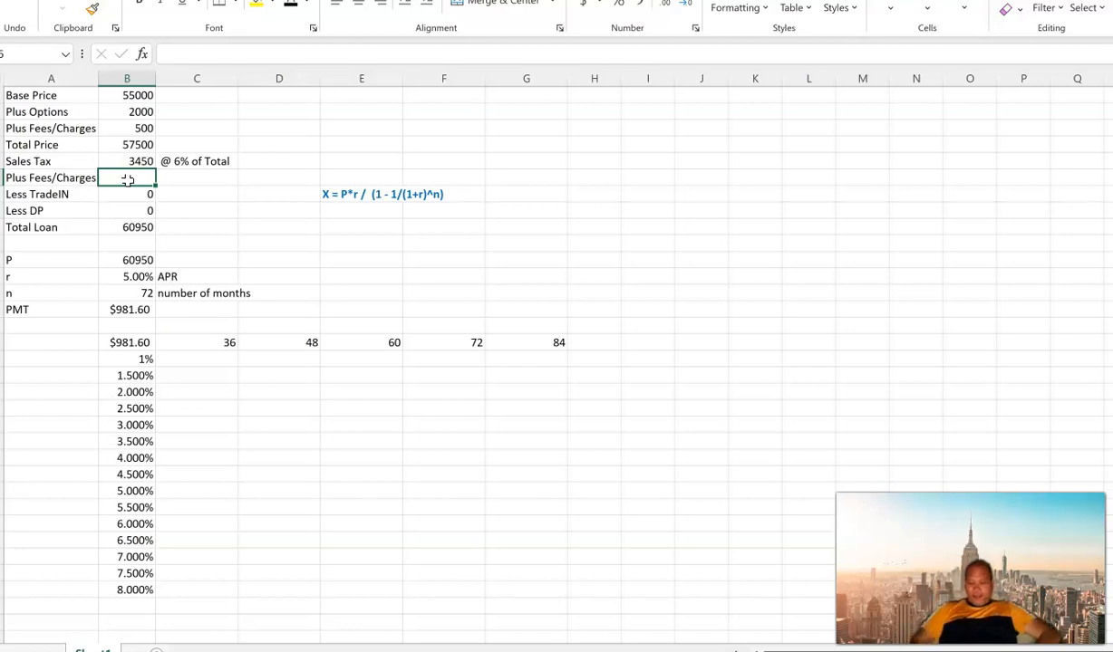
type("500")
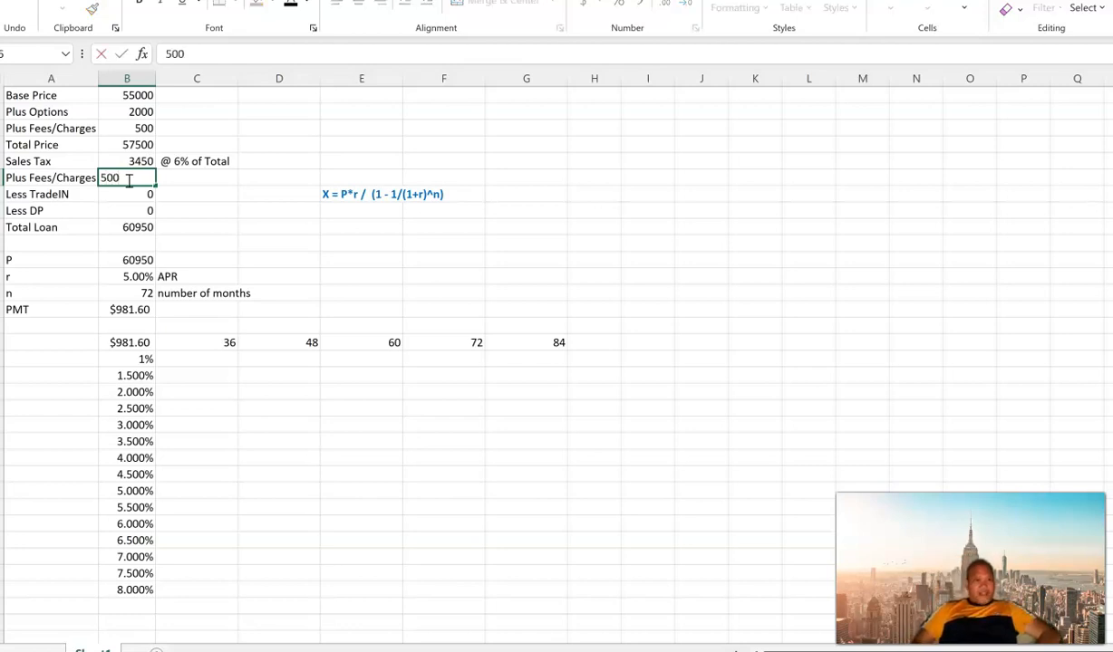
key("Up")
key("Up")
key("Up")
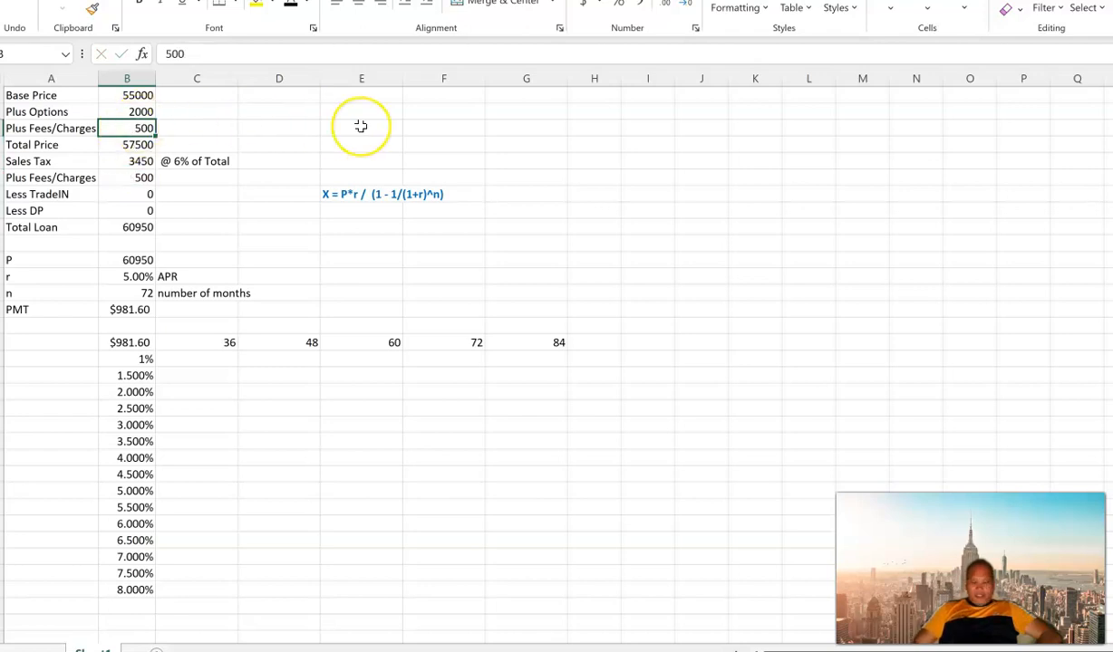
Step: Set the first Plus Fees/Charges amount, above Total Price, to 1500
type("1500")
key("Return")
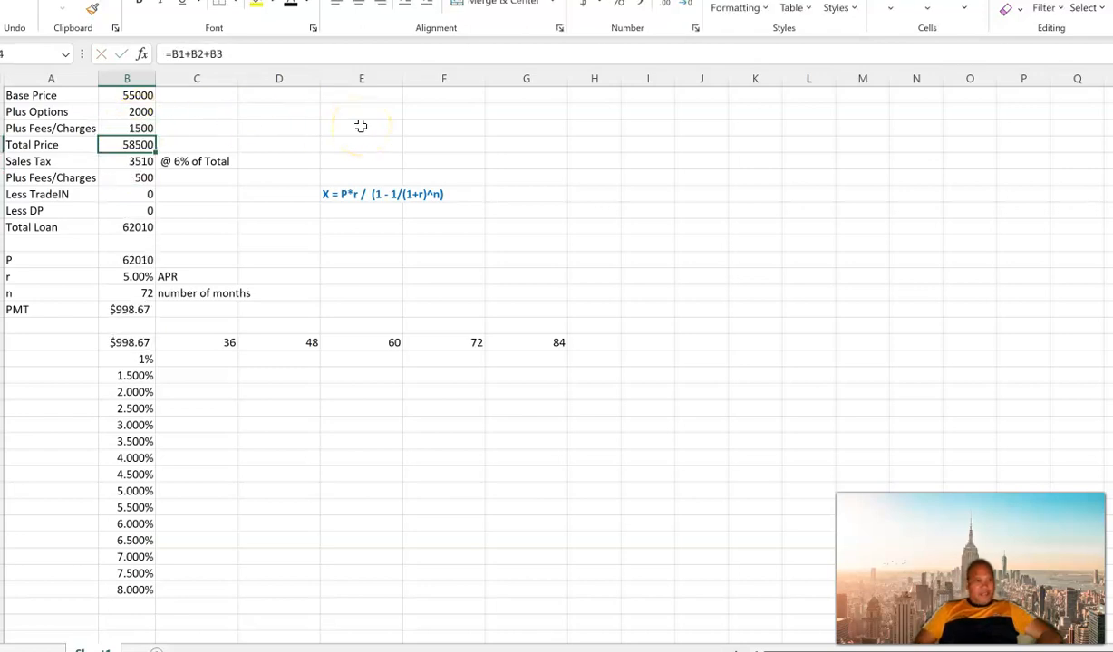
Step: Set the Less TradeIN and Less DP amounts to 5000 each
key("Down")
key("Down")
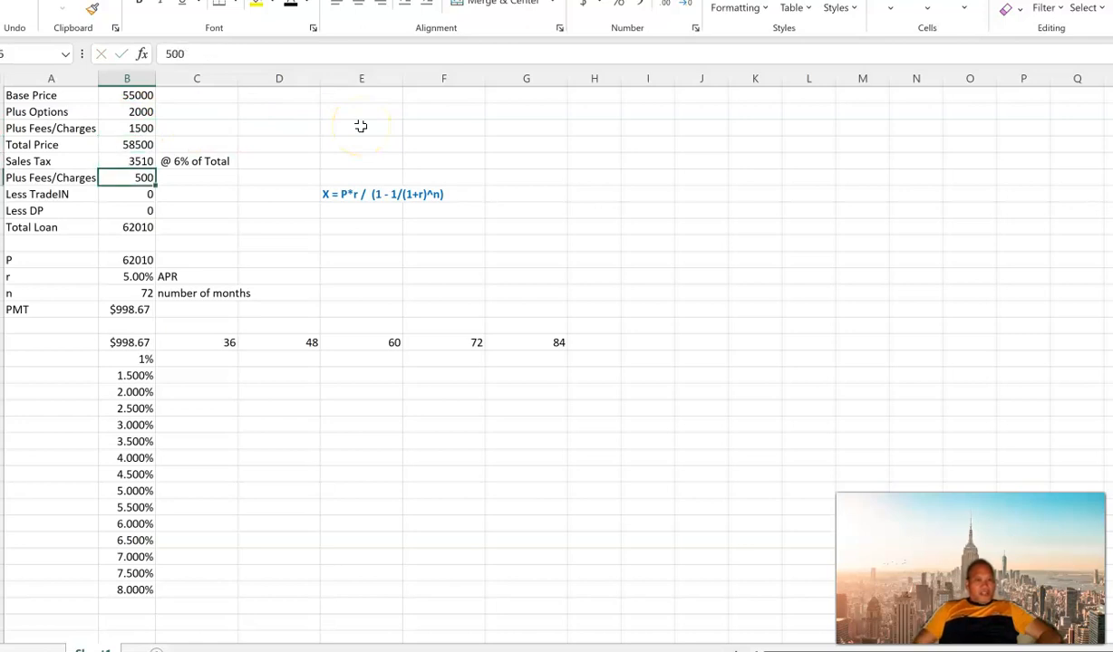
left_click(137, 161)
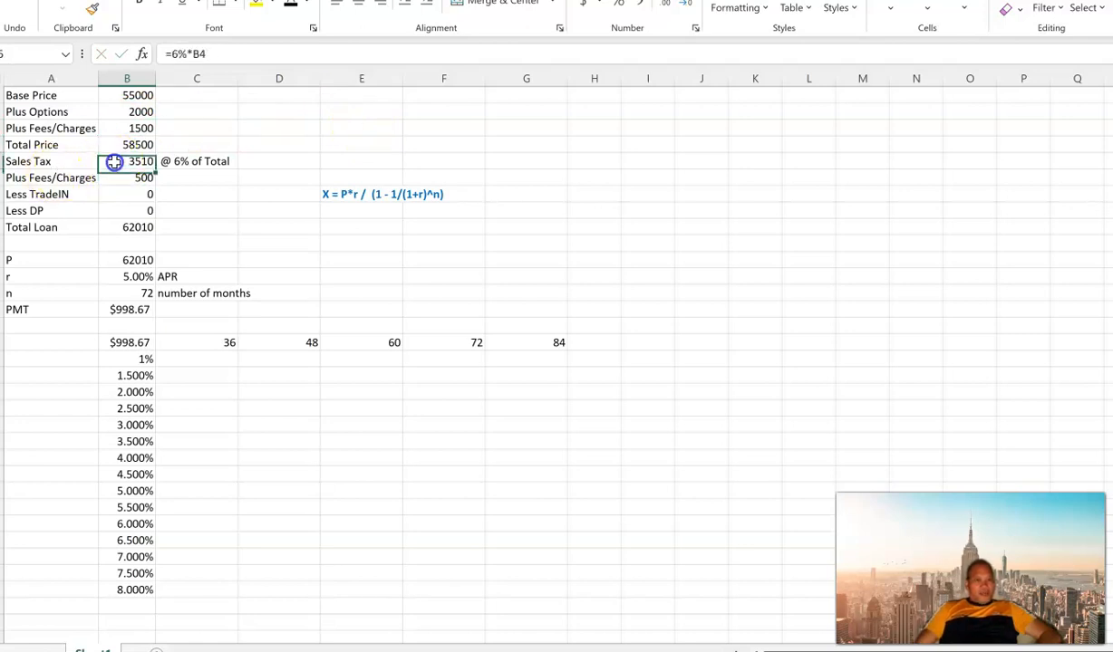
left_click(133, 145)
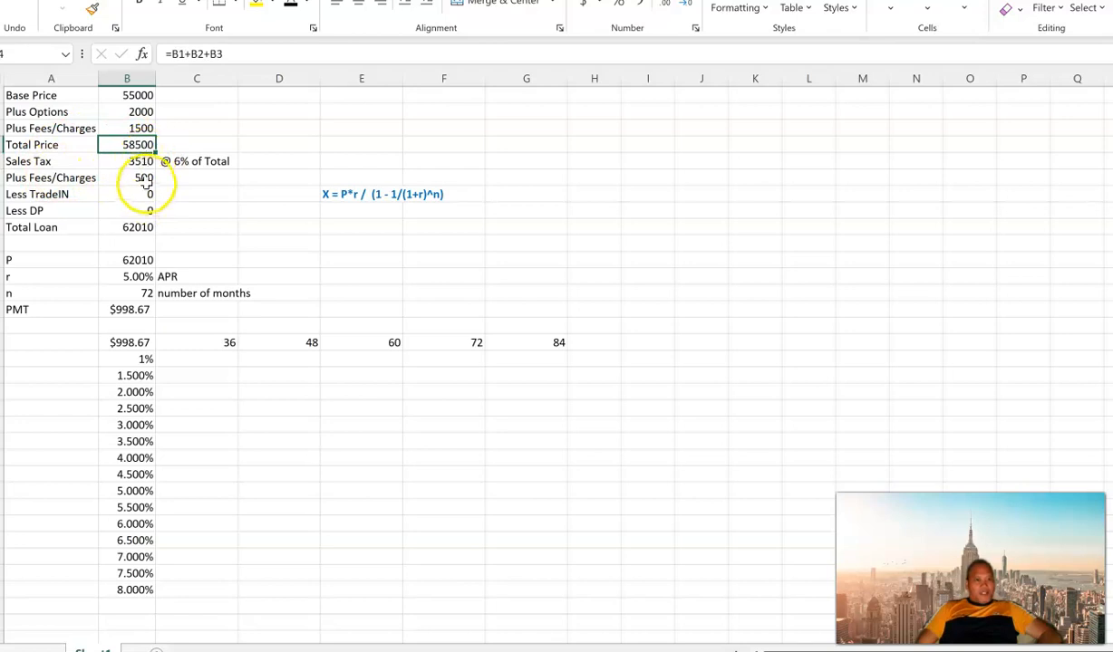
left_click(148, 178)
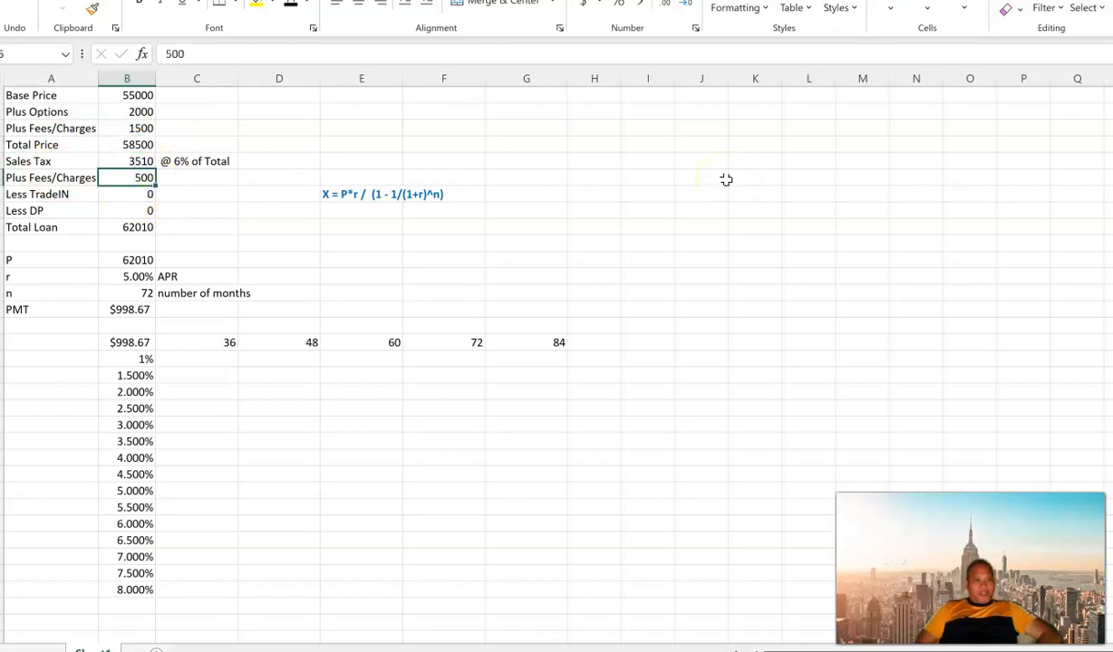
key("Down")
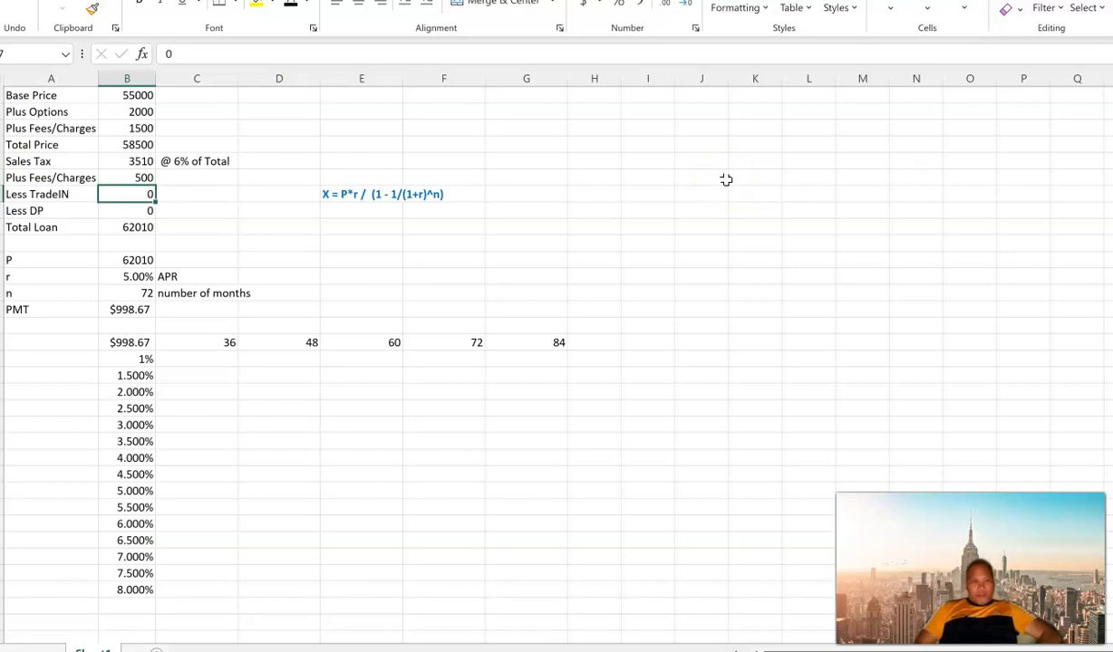
type("5000")
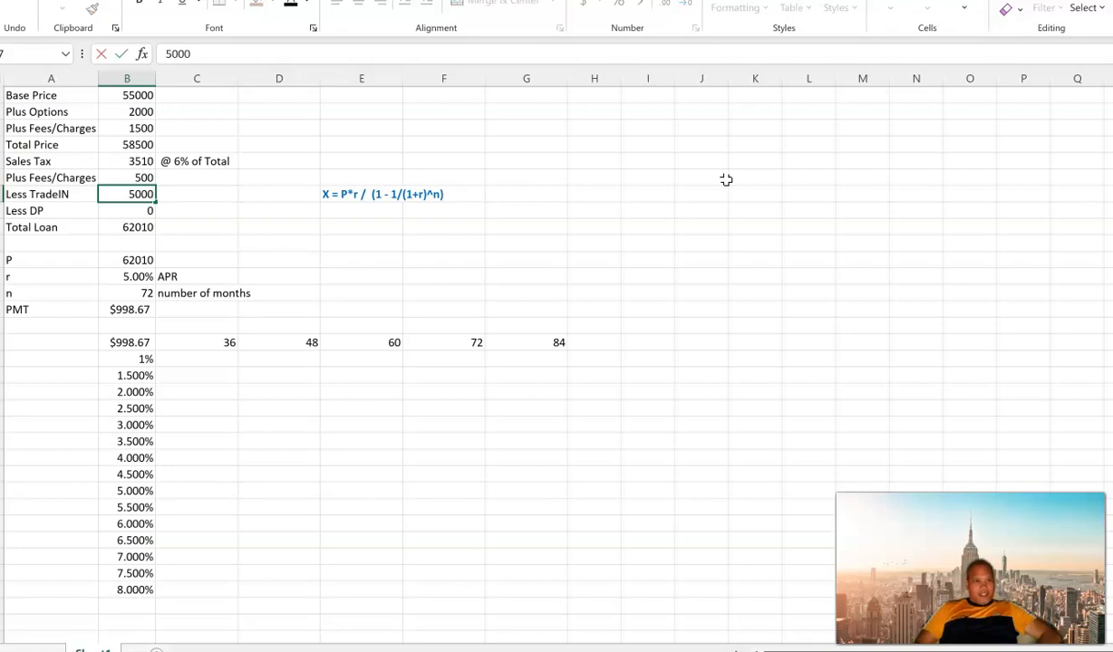
key("Return")
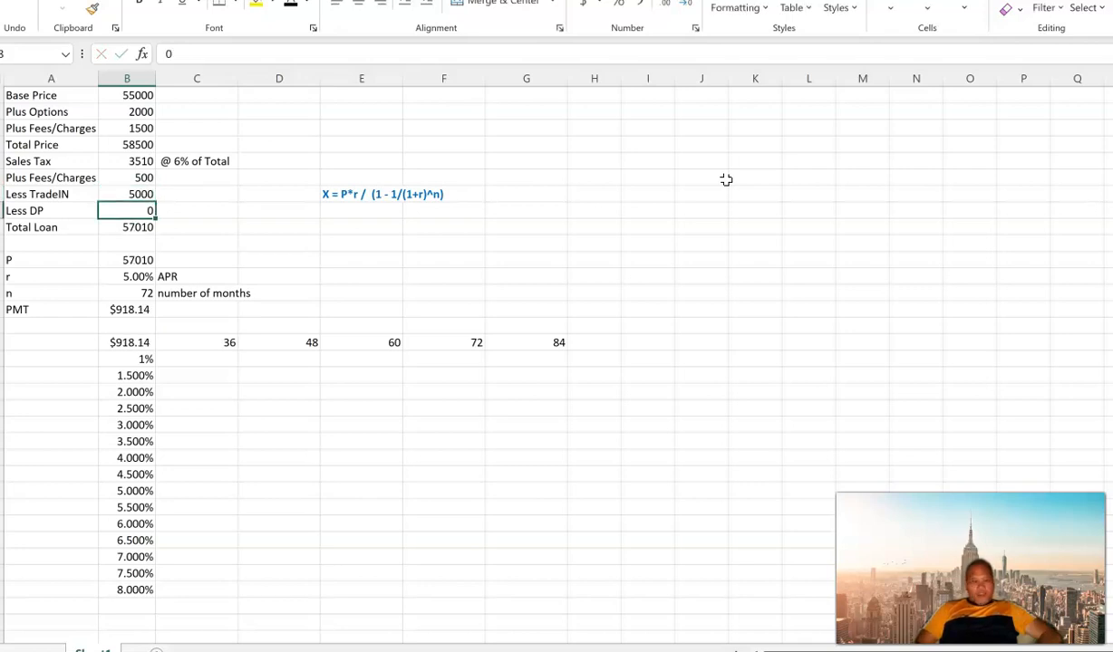
type("5000")
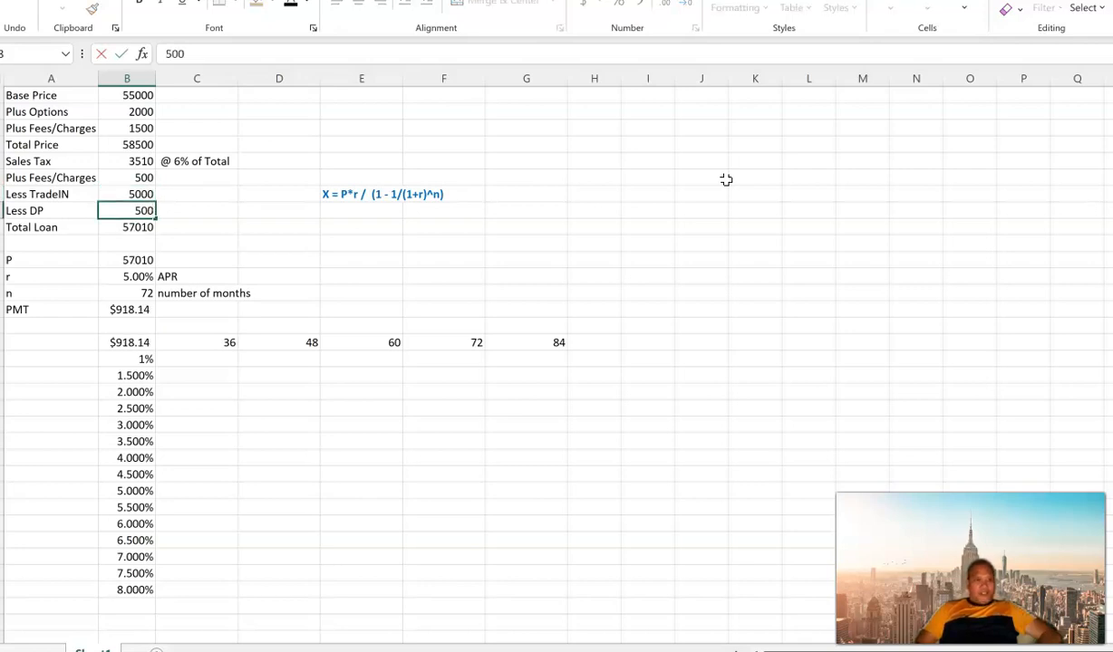
key("Return")
Step: Enter the Total Loan formula =B4+B5+B6-B7-B8 in B9, including the fees in B6
type("=")
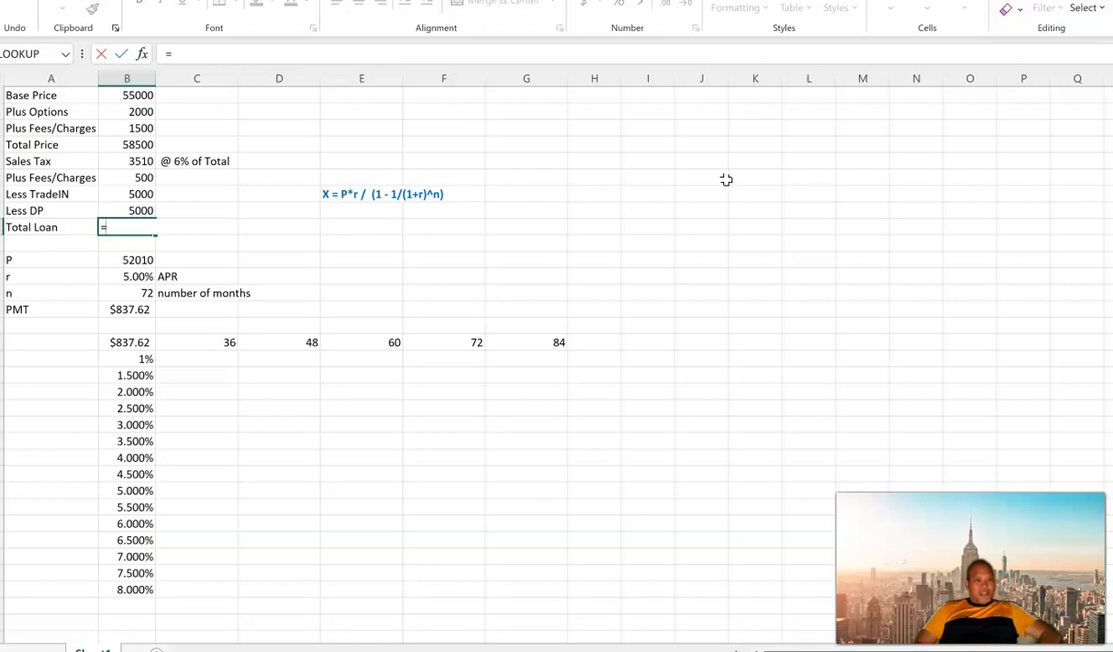
key("Up")
key("Up")
key("Up")
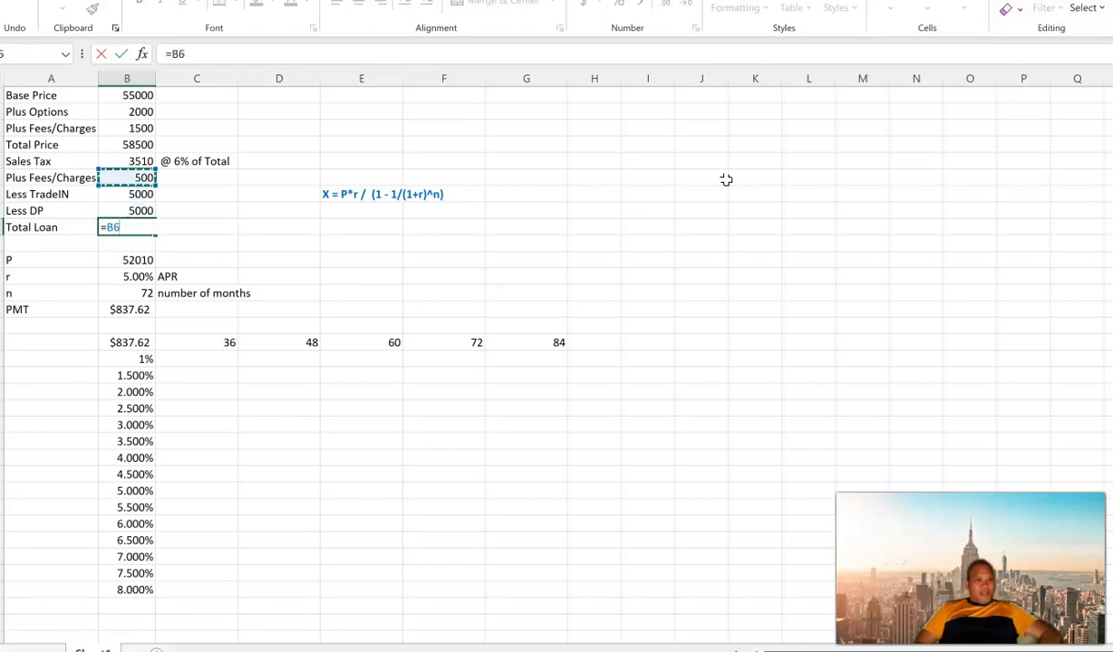
key("Up")
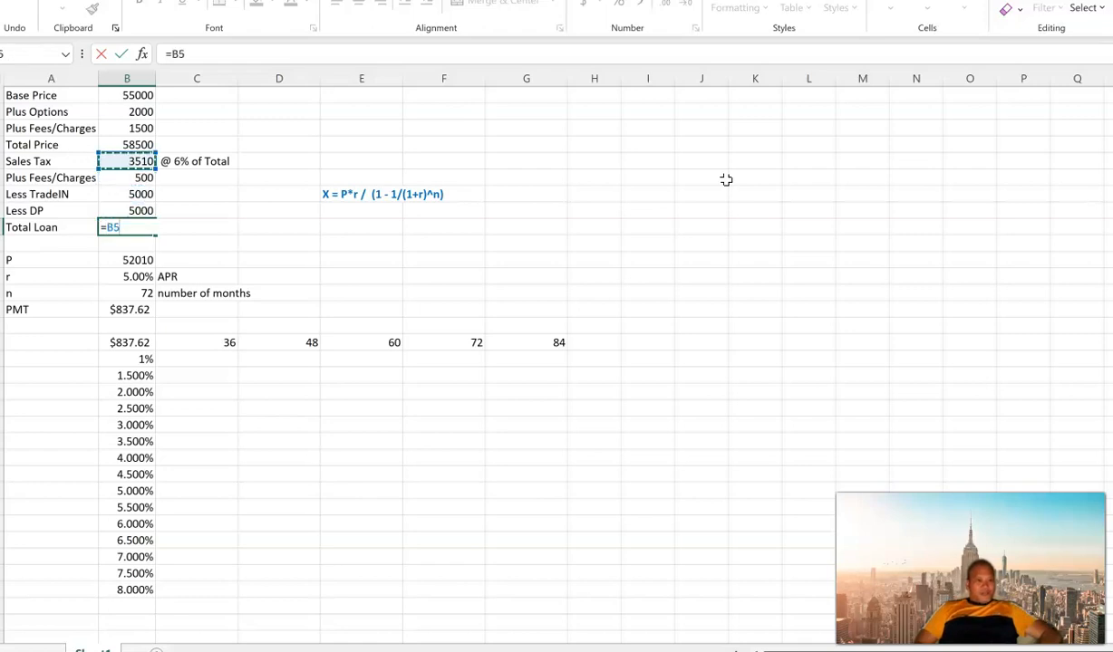
key("Up")
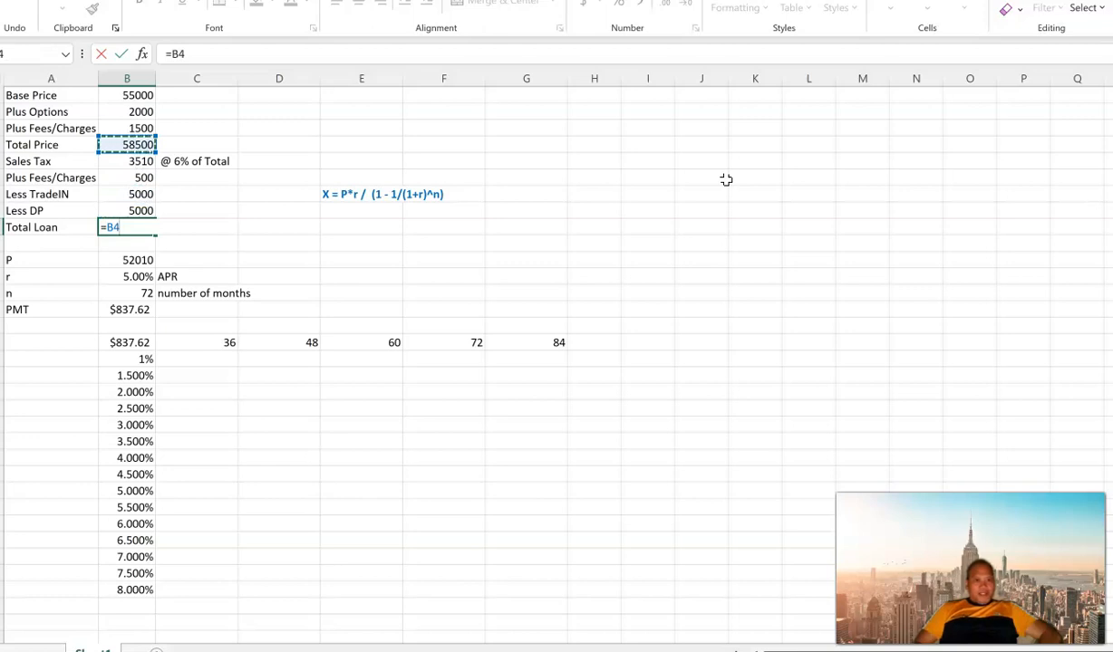
type("+")
key("Up")
key("Up")
key("Up")
key("Up")
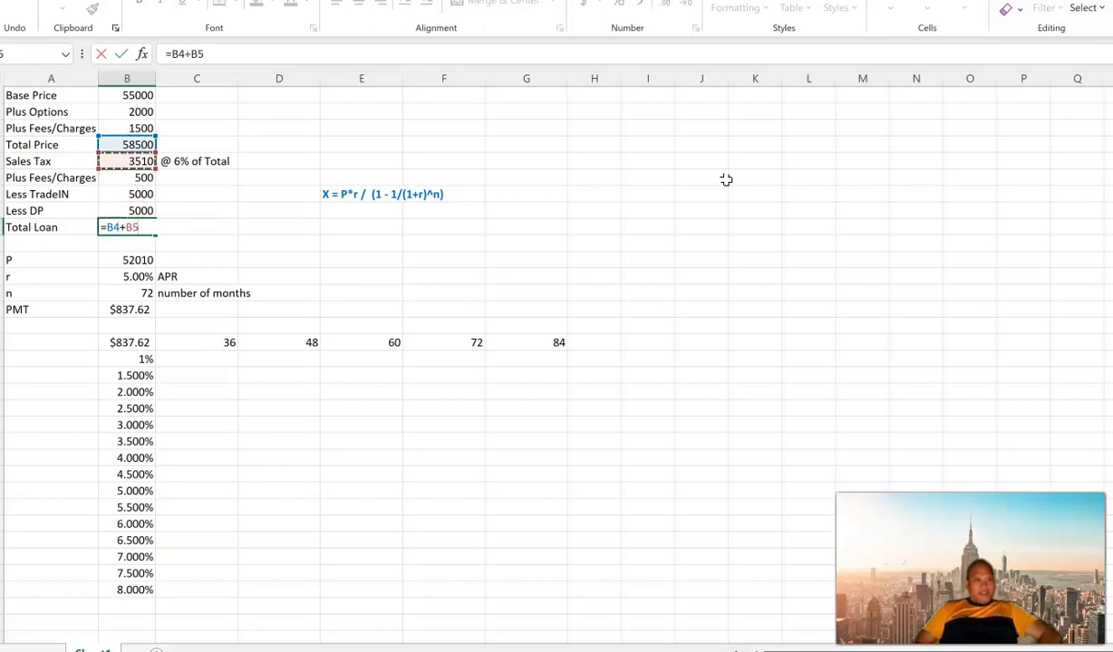
type("-")
key("BackSpace")
type("+")
key("Up")
key("Up")
key("Up")
key("Up")
key("Down")
type("-")
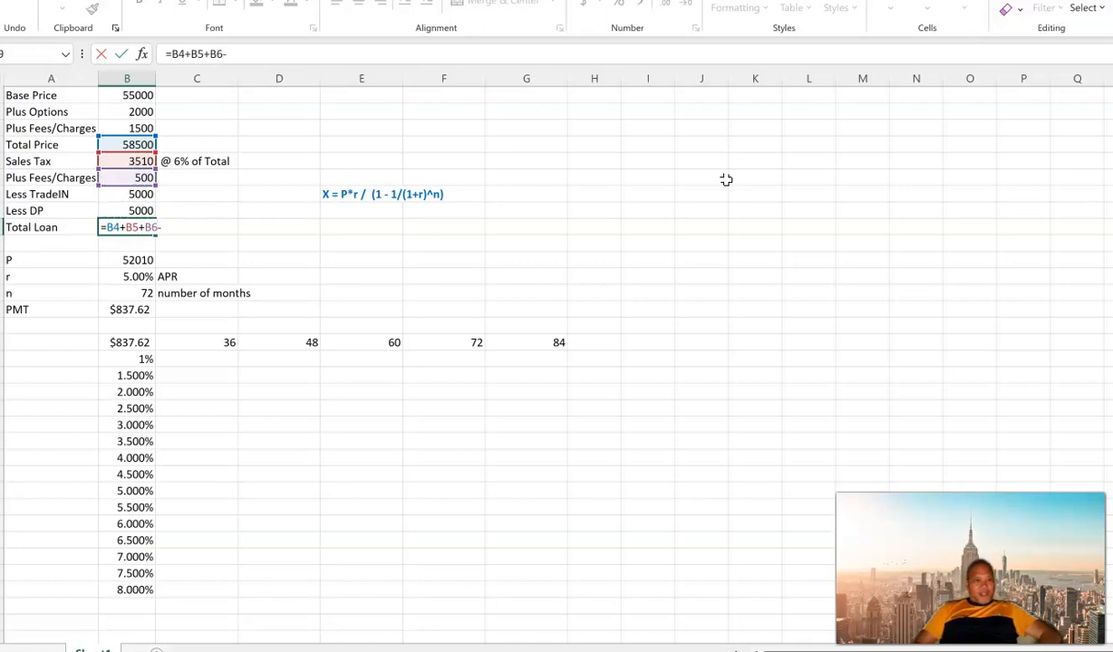
key("Up")
key("Up")
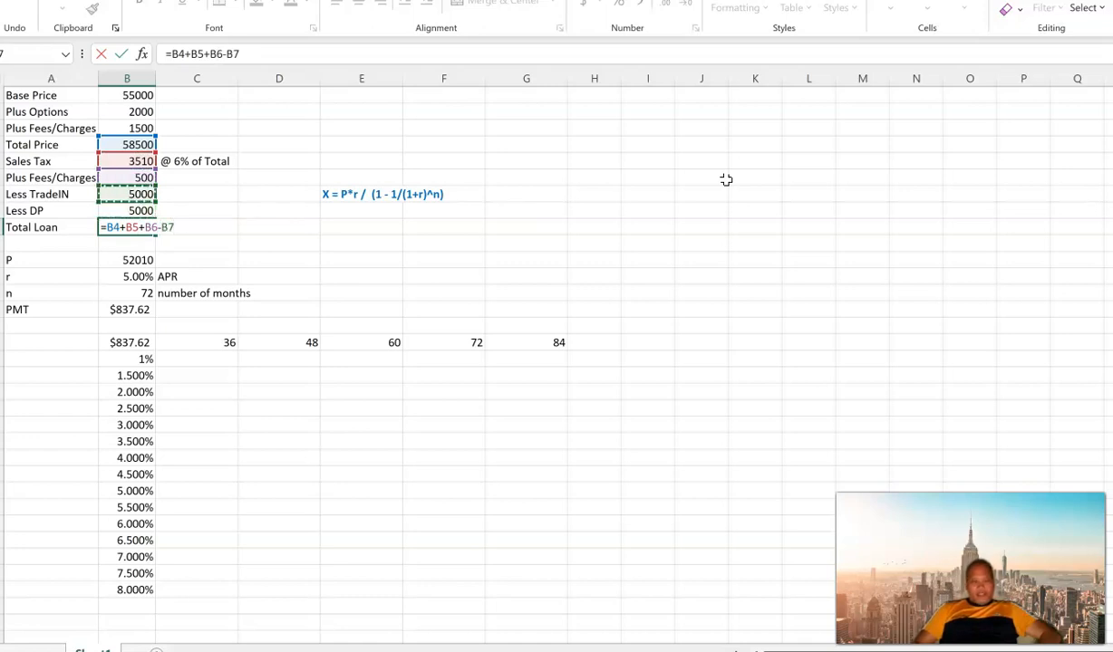
type("-")
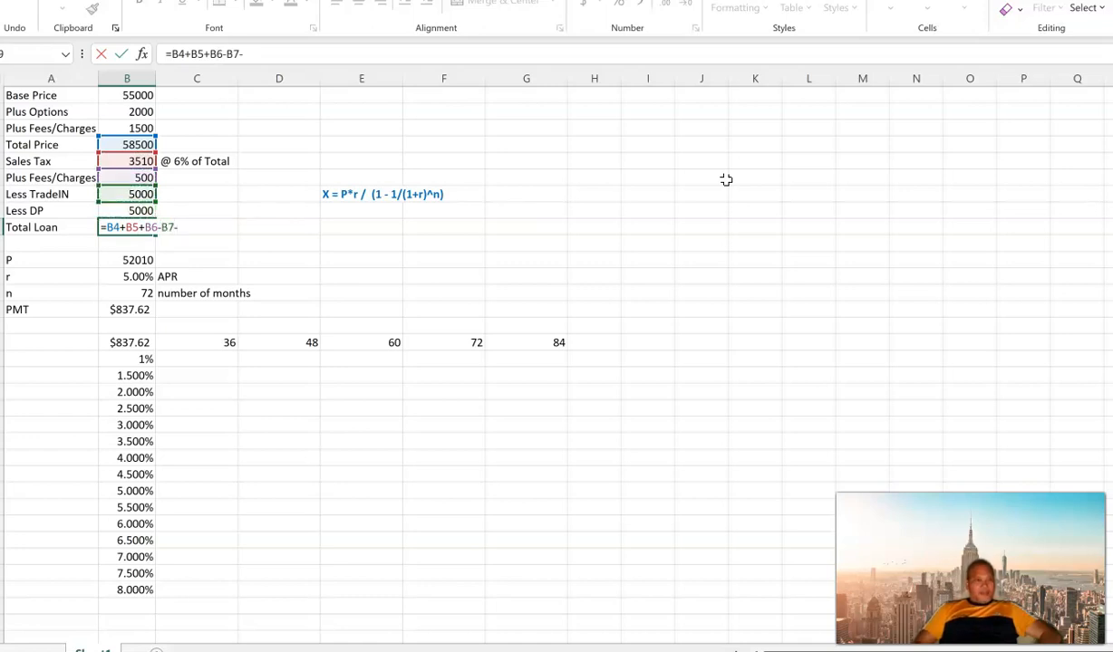
key("Up")
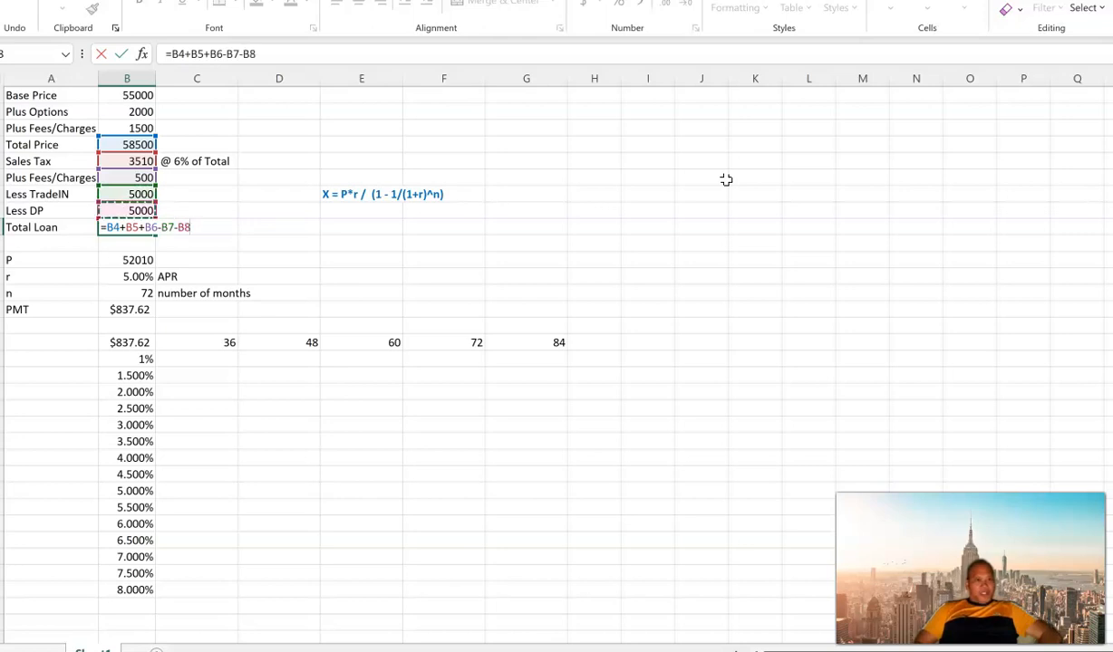
key("Return")
key("Up")
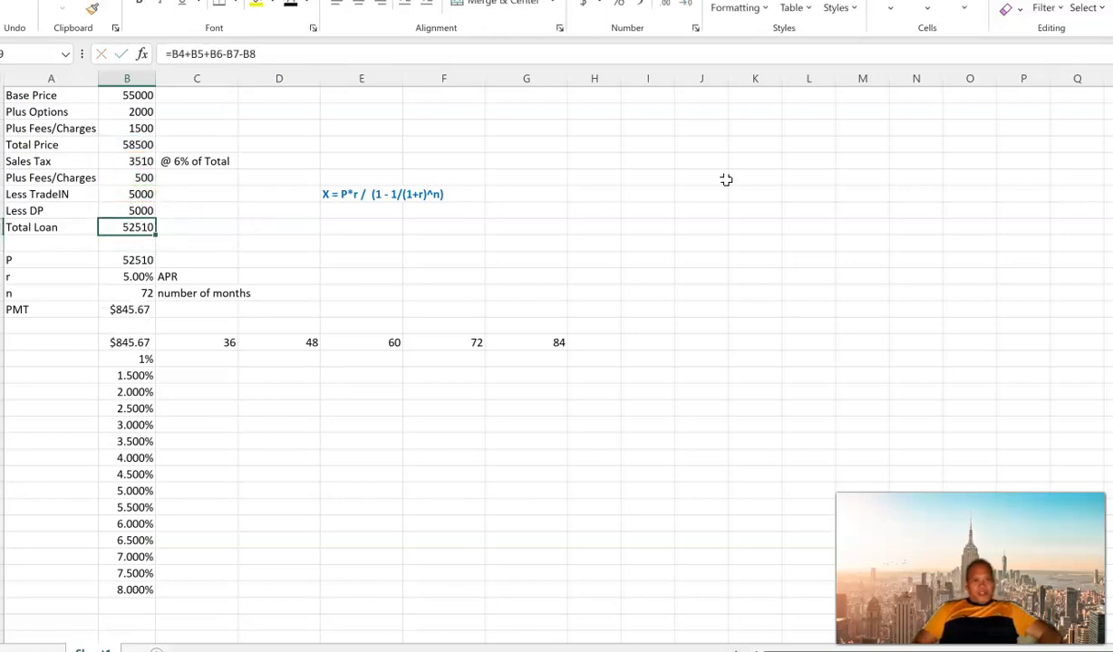
Step: Examine the principal P reference in B11, the written payment equation in E7 and the Total Loan formula
key("Down")
key("Down")
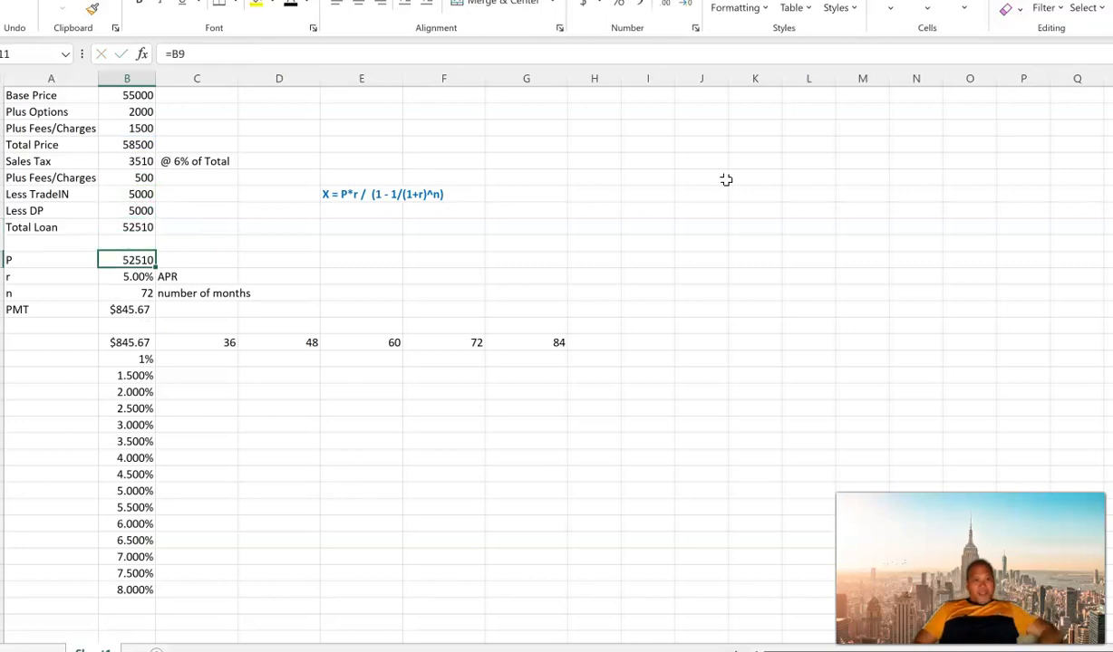
left_click(334, 197)
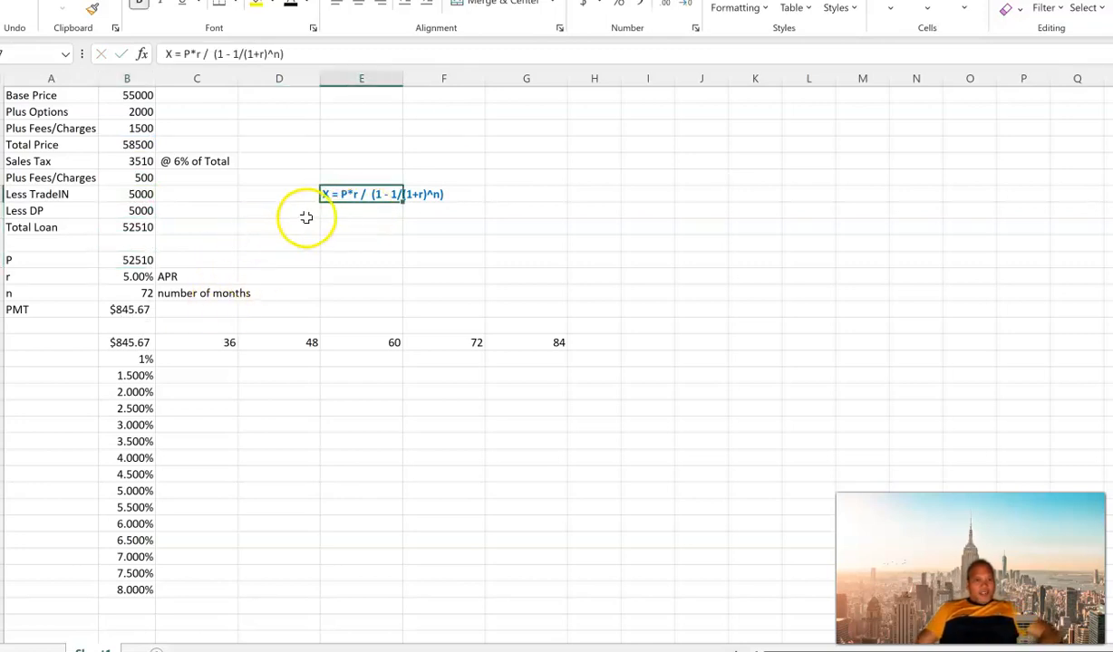
left_click(138, 260)
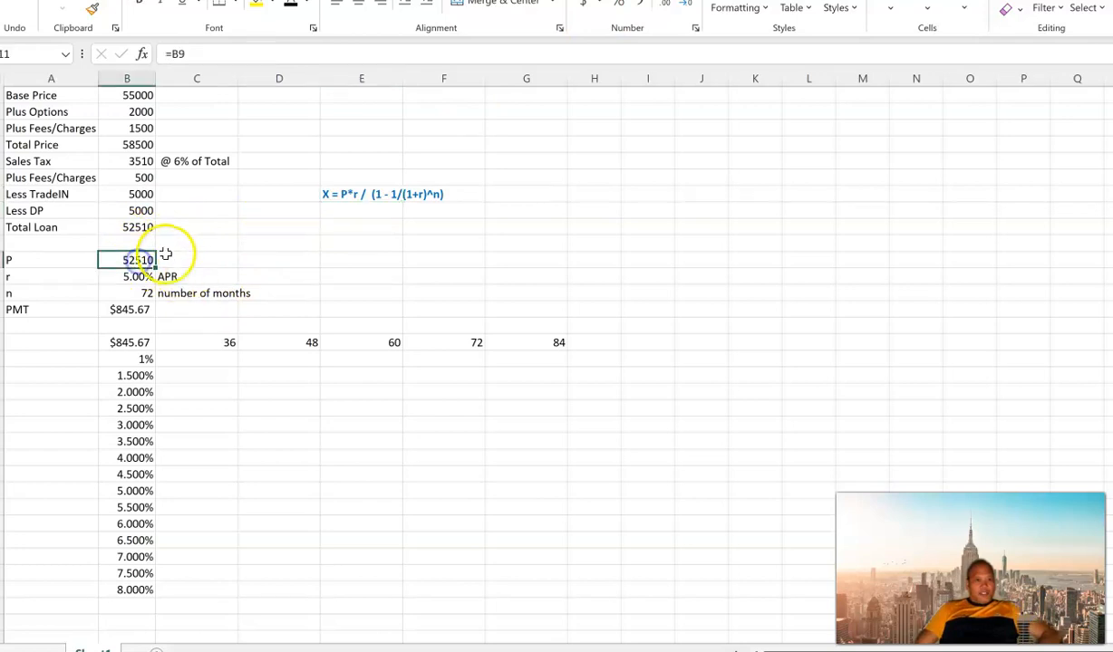
left_click(140, 228)
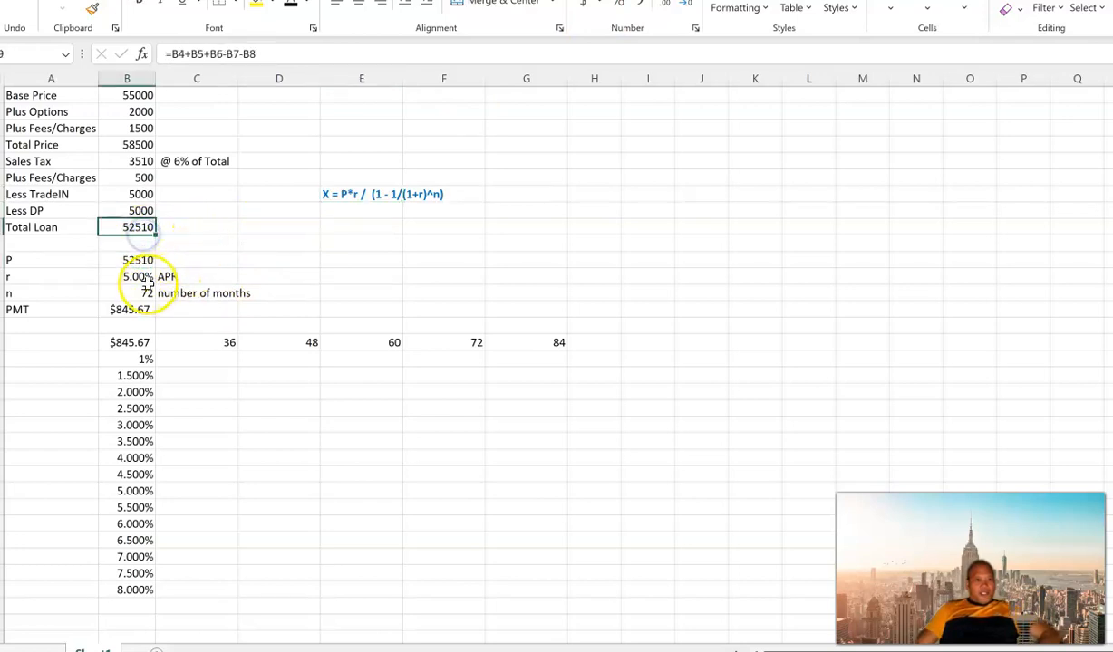
Step: Clear the PMT cell B14 and re-enter the monthly payment formula as =PMT(B12/12,B13,-B11,0)
left_click(136, 309)
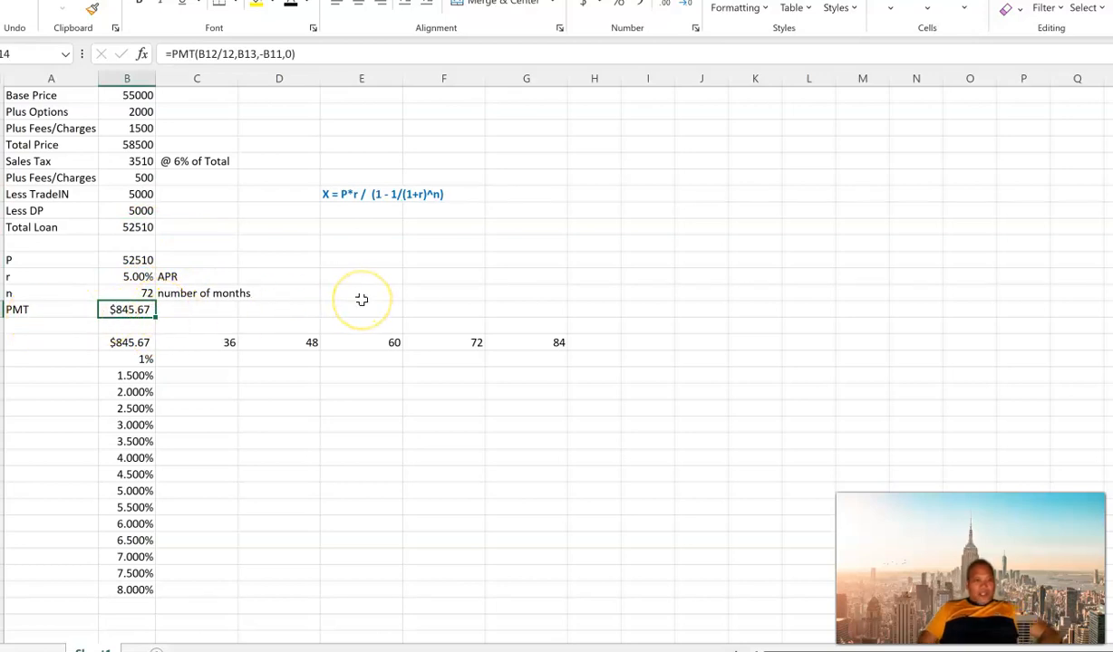
key("Delete")
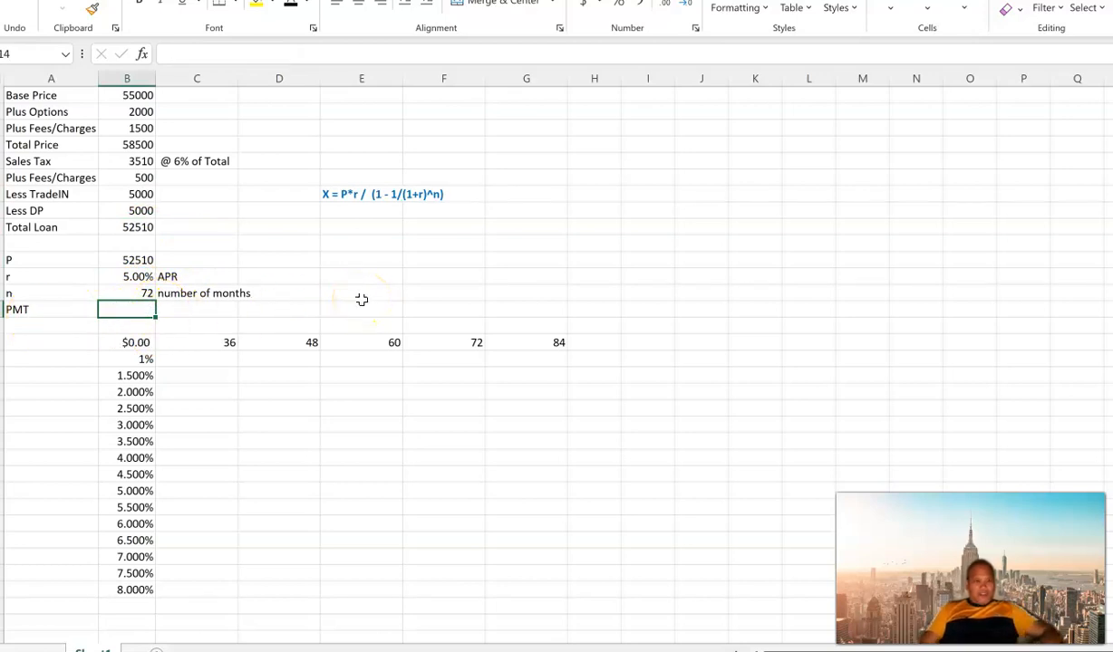
type("=pmt(")
key("Up")
key("Up")
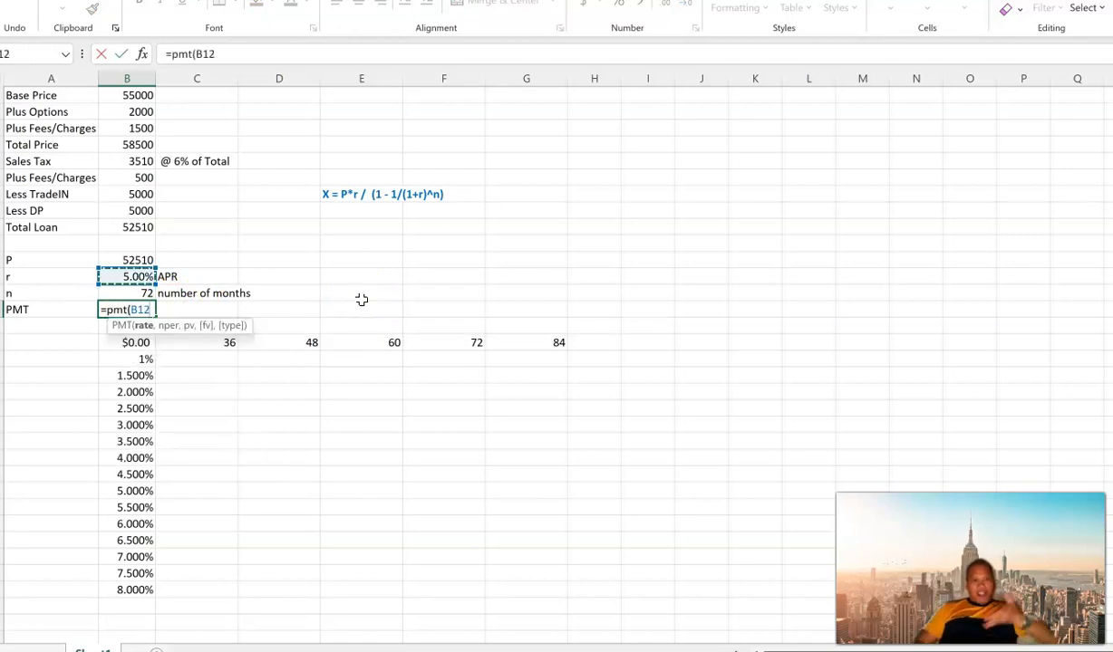
type("/")
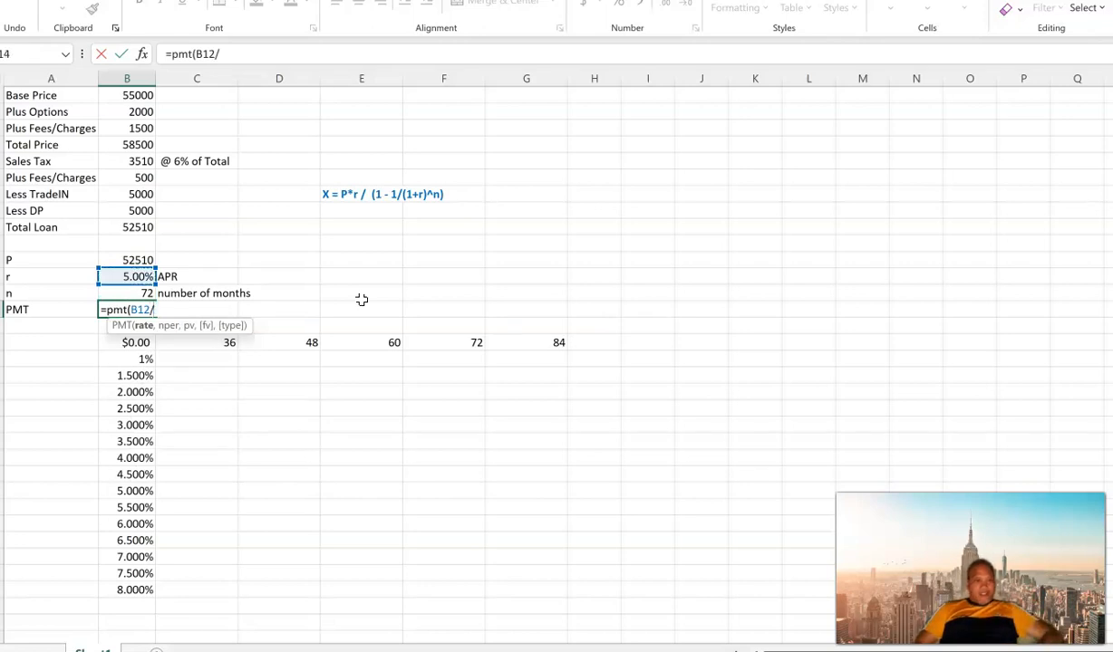
type("12,B13")
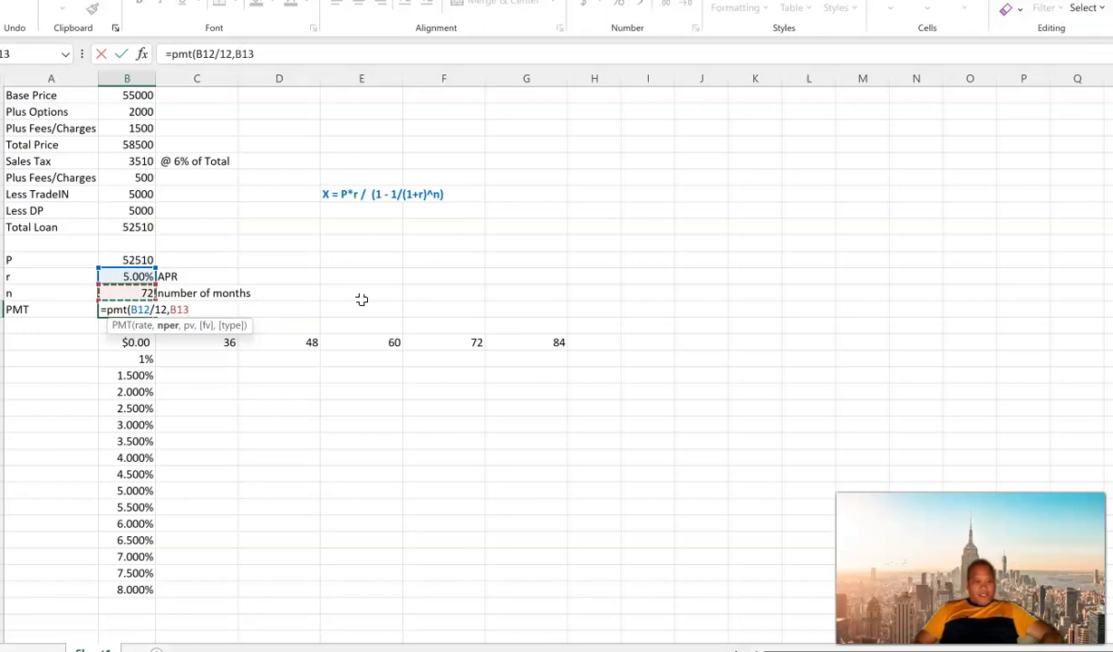
type("-")
key("Up")
key("Up")
key("Up")
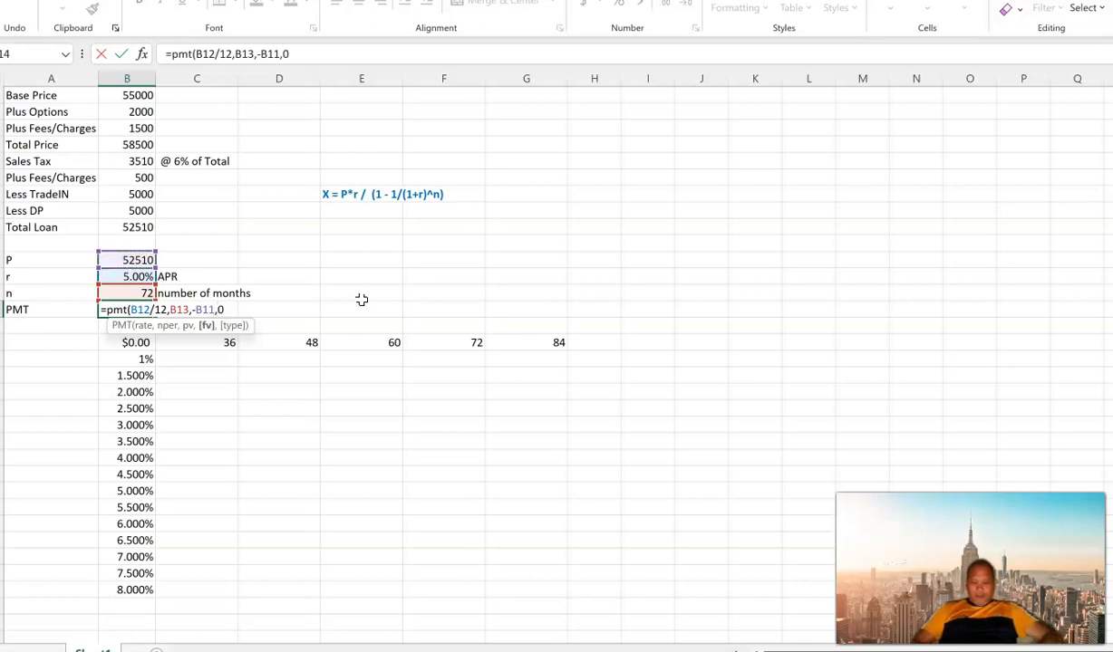
key("Return")
key("Up")
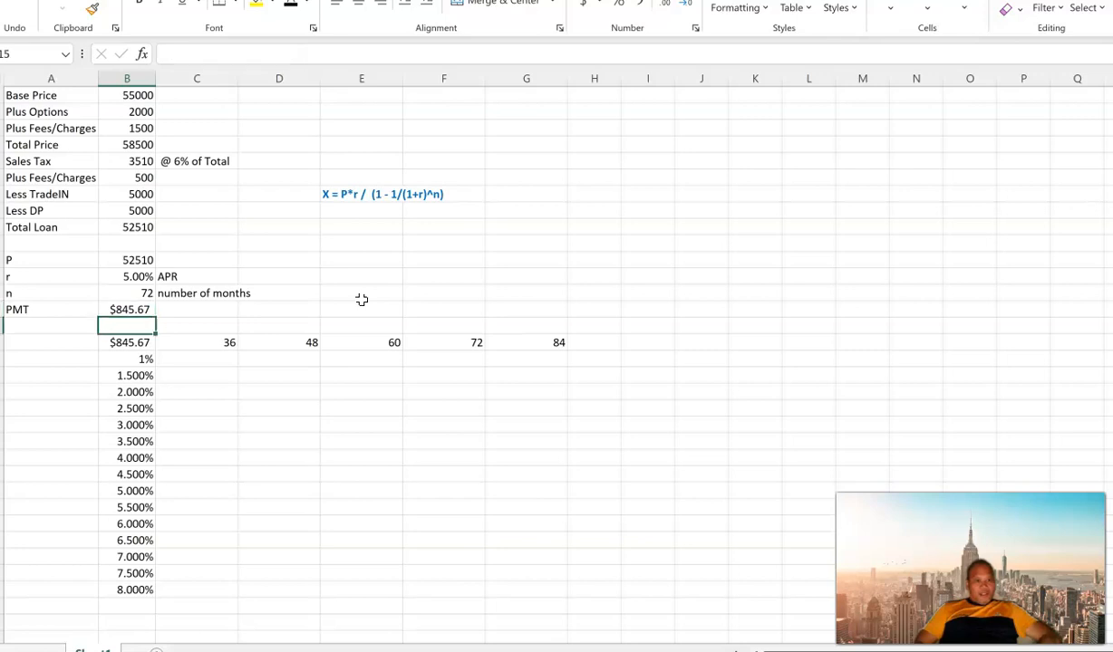
key("Up")
key("Up")
key("Down")
key("Down")
key("Down")
key("Right")
key("Up")
key("Up")
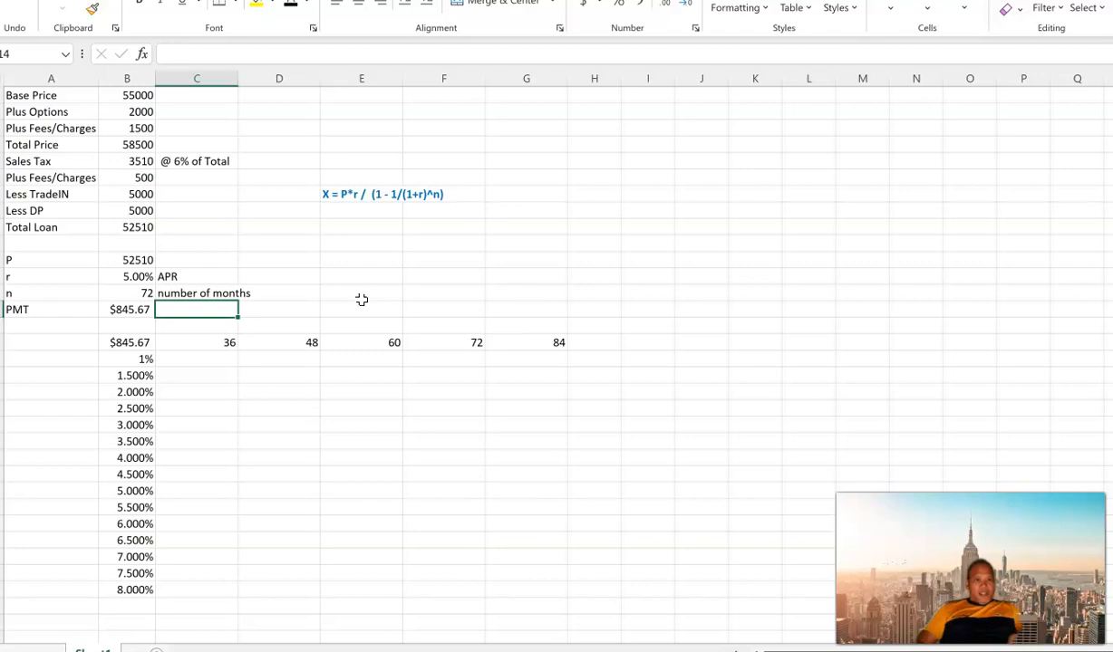
Step: Calculate the payment manually in D14 from the written equation with =B11*(B12/12) /( 1- 1/(1+B12/12)^B13)
left_click(346, 194)
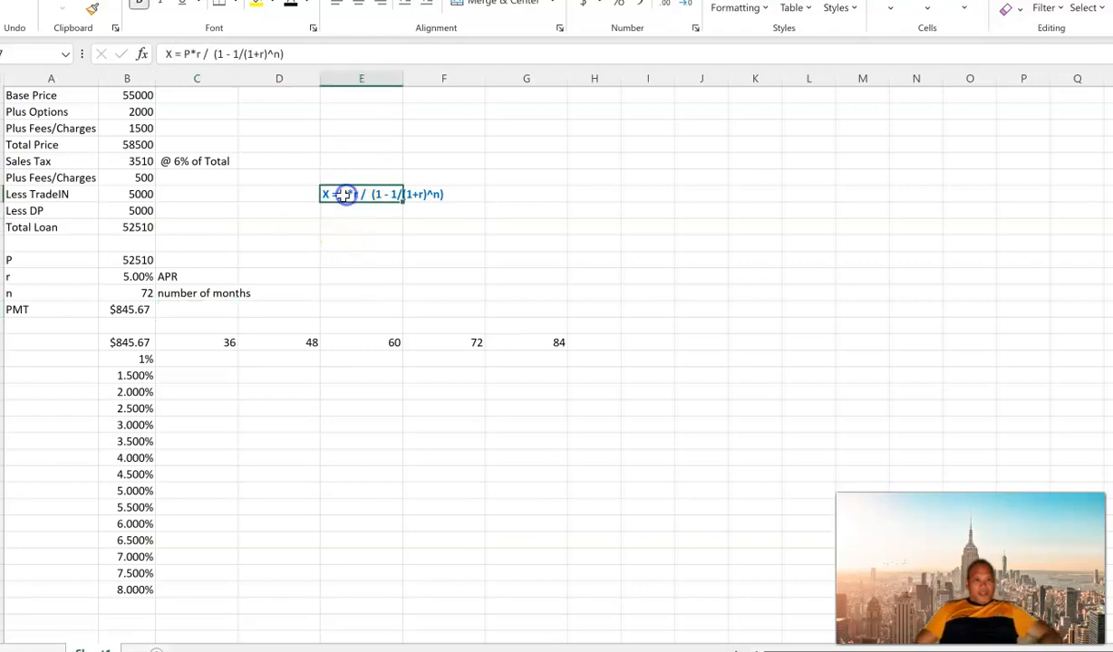
left_click(278, 308)
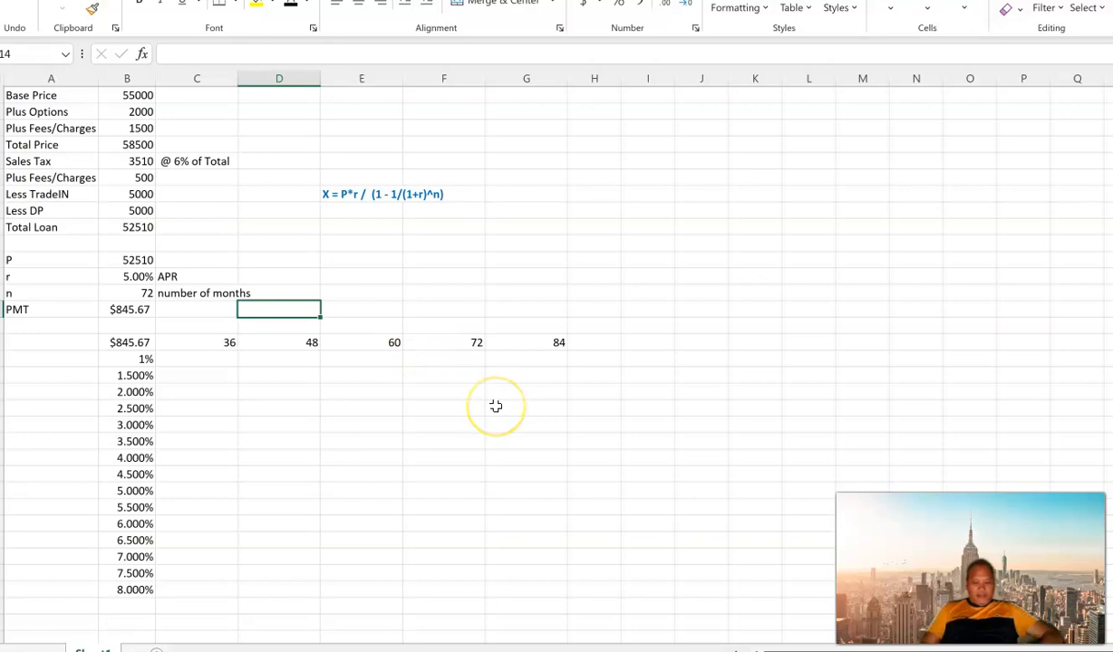
type("=5")
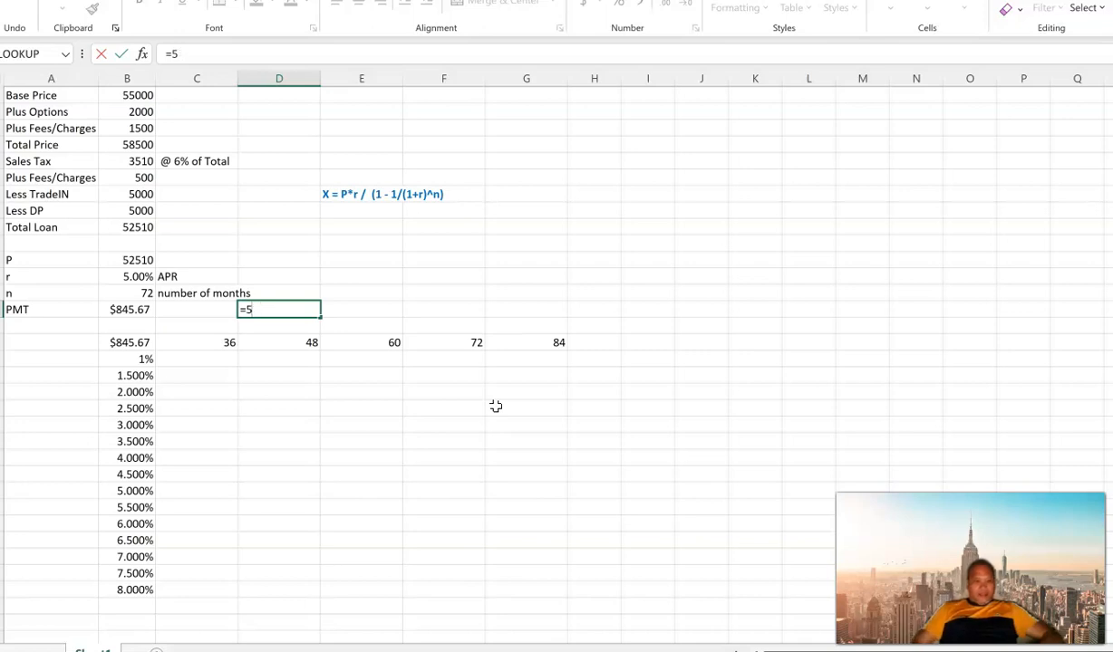
left_click(128, 260)
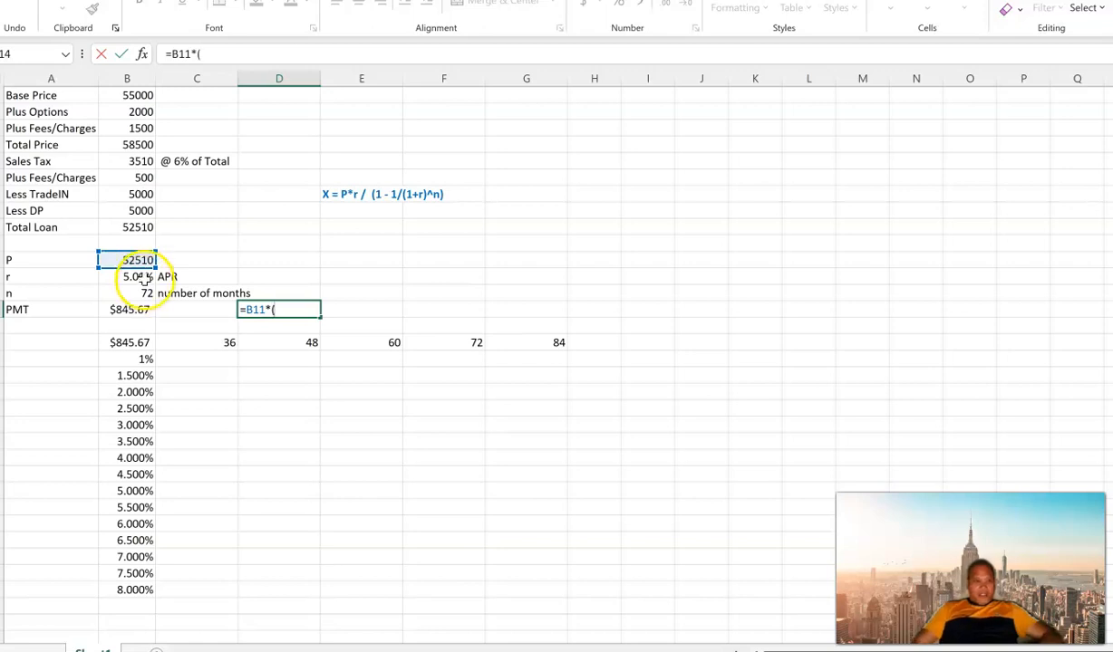
type("*(")
left_click(145, 281)
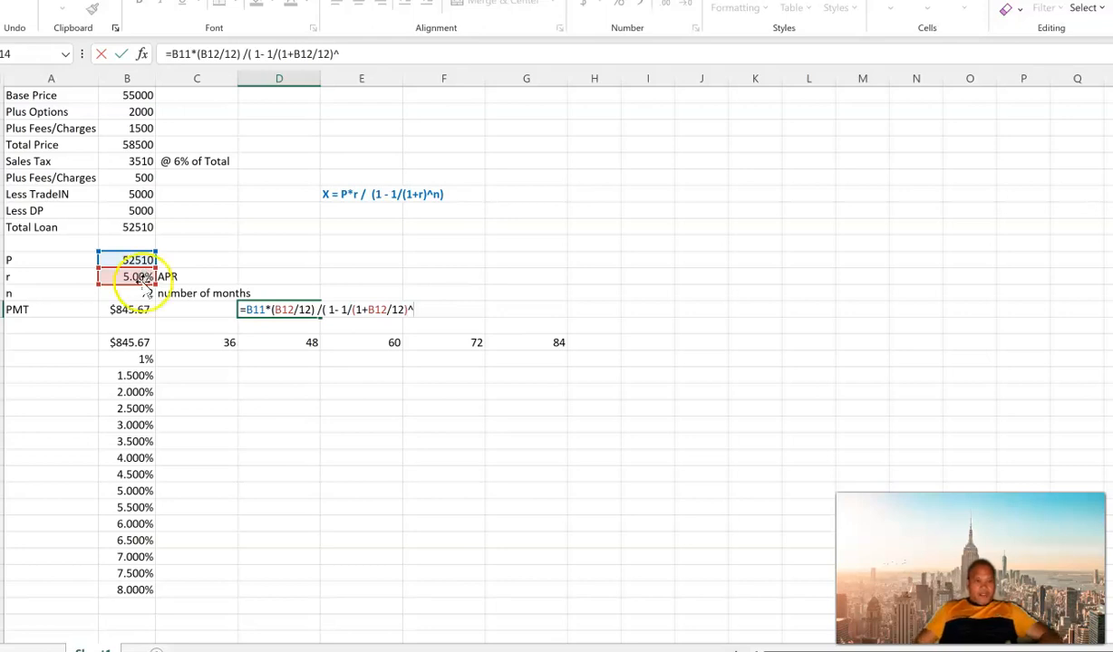
left_click(139, 291)
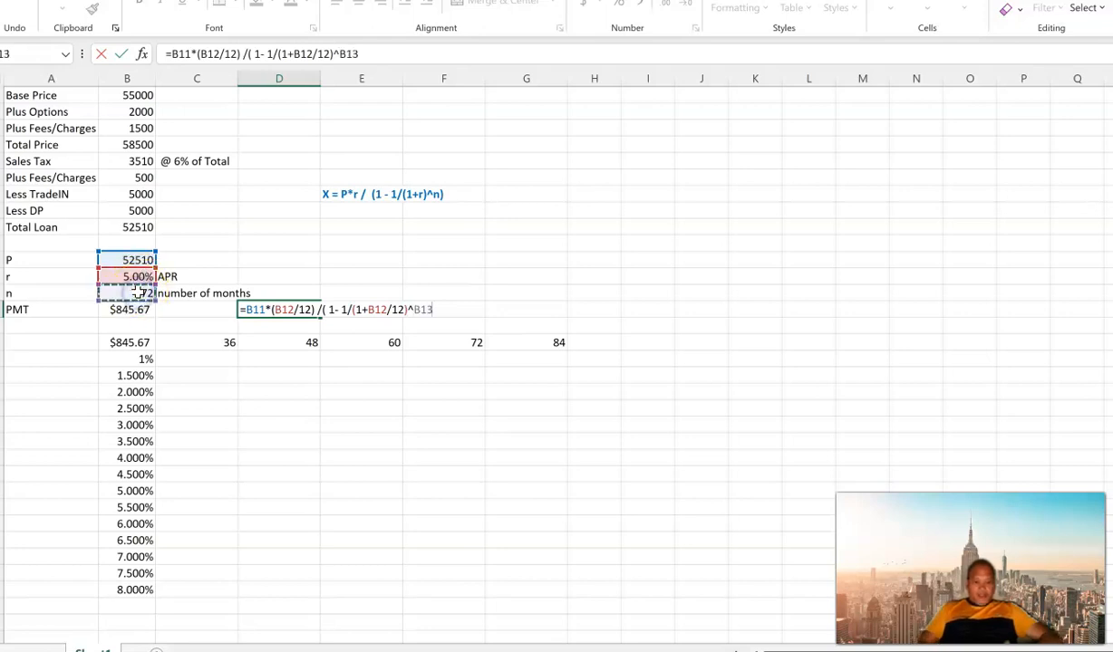
key("Return")
key("Up")
key("Left")
key("Left")
key("Right")
key("Right")
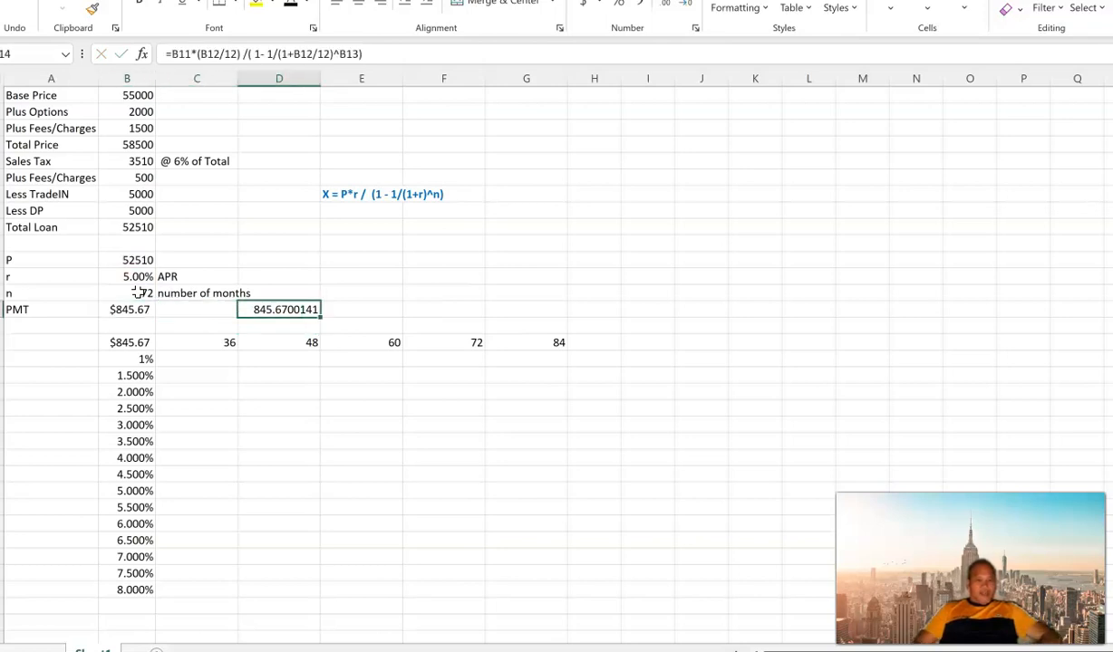
Step: Examine the payment table's empty grid C17:G31, the interest rate formulas in column B and the month terms in C16:G16
left_click(127, 327)
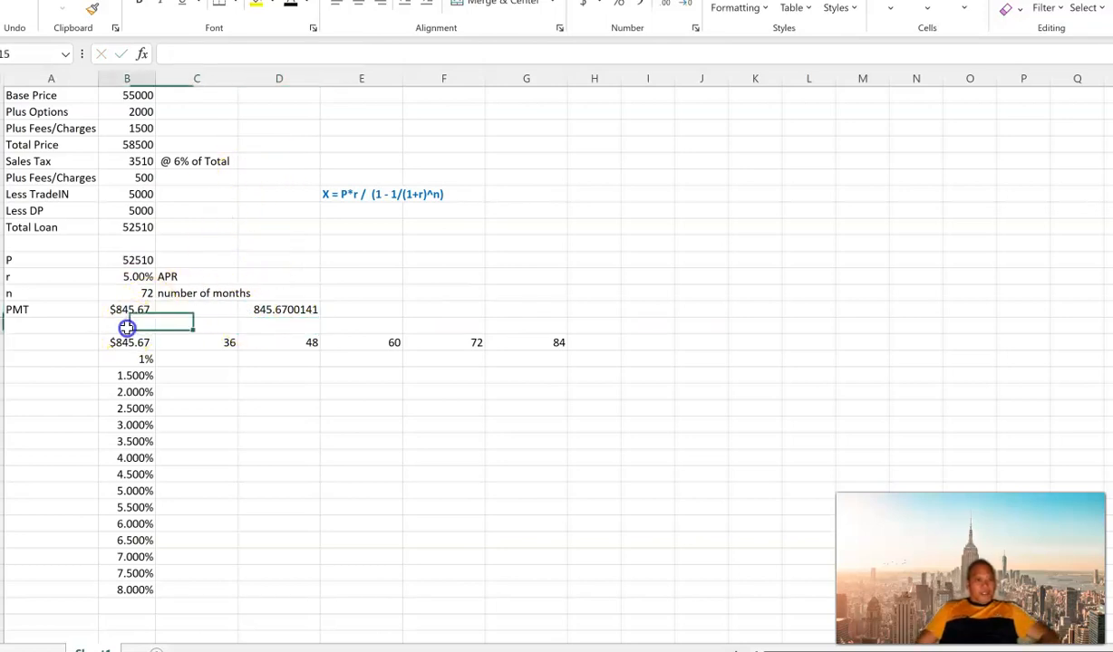
mouse_move(130, 343)
left_mouse_down()
mouse_move(569, 397)
mouse_move(542, 578)
mouse_move(469, 585)
mouse_move(551, 567)
left_mouse_up()
left_click(288, 390)
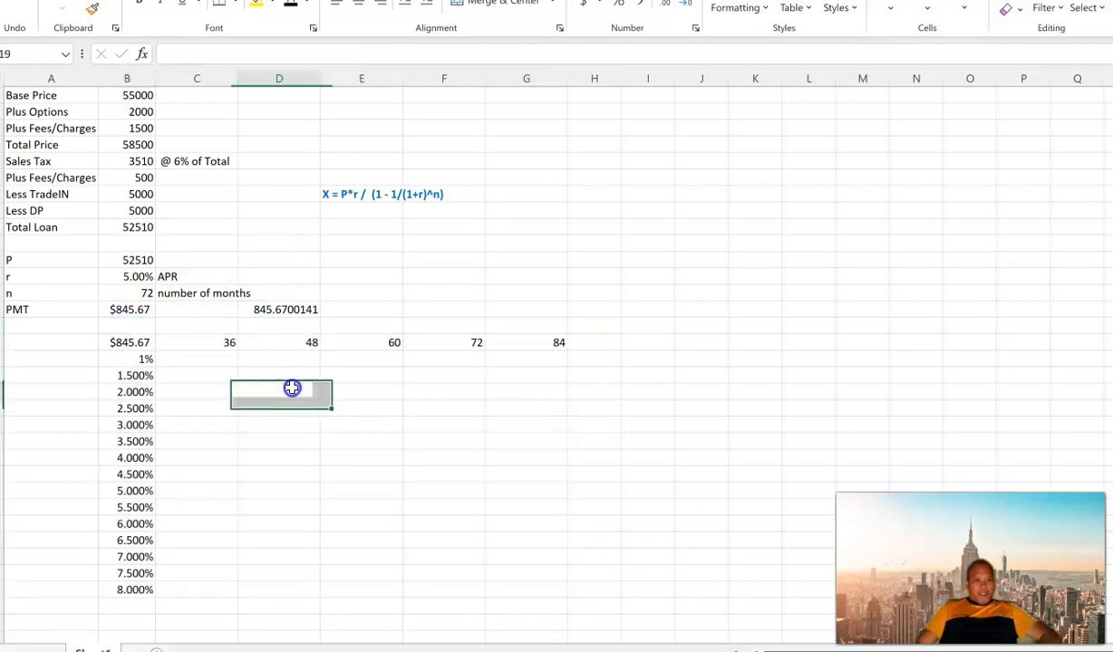
mouse_move(204, 358)
left_mouse_down()
mouse_move(493, 557)
mouse_move(519, 591)
left_mouse_up()
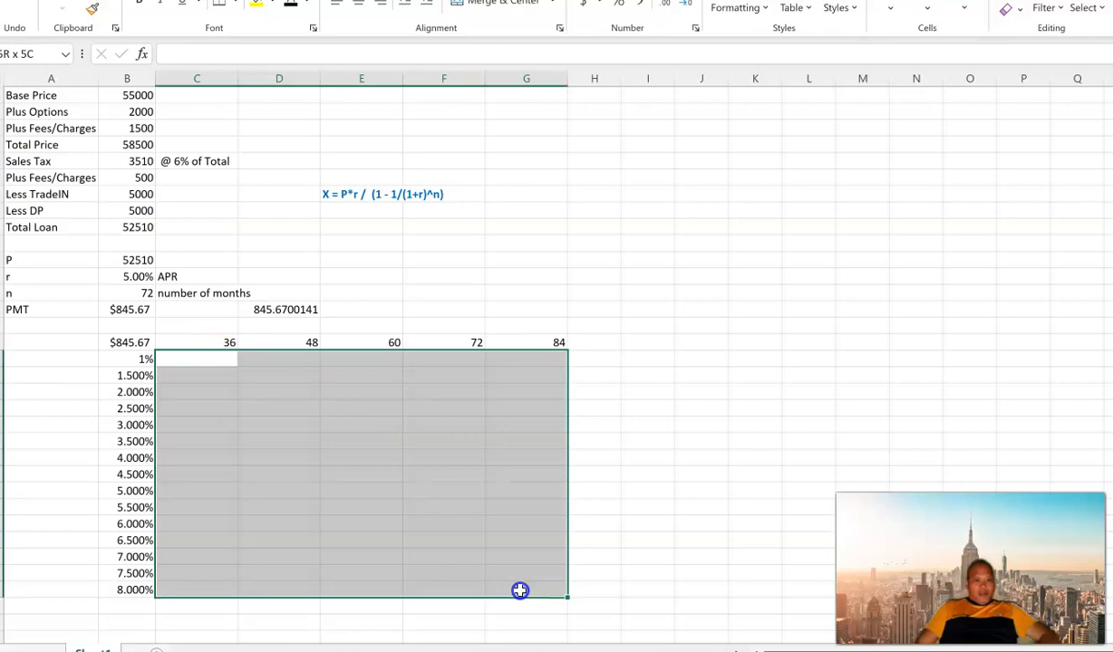
left_click(132, 374)
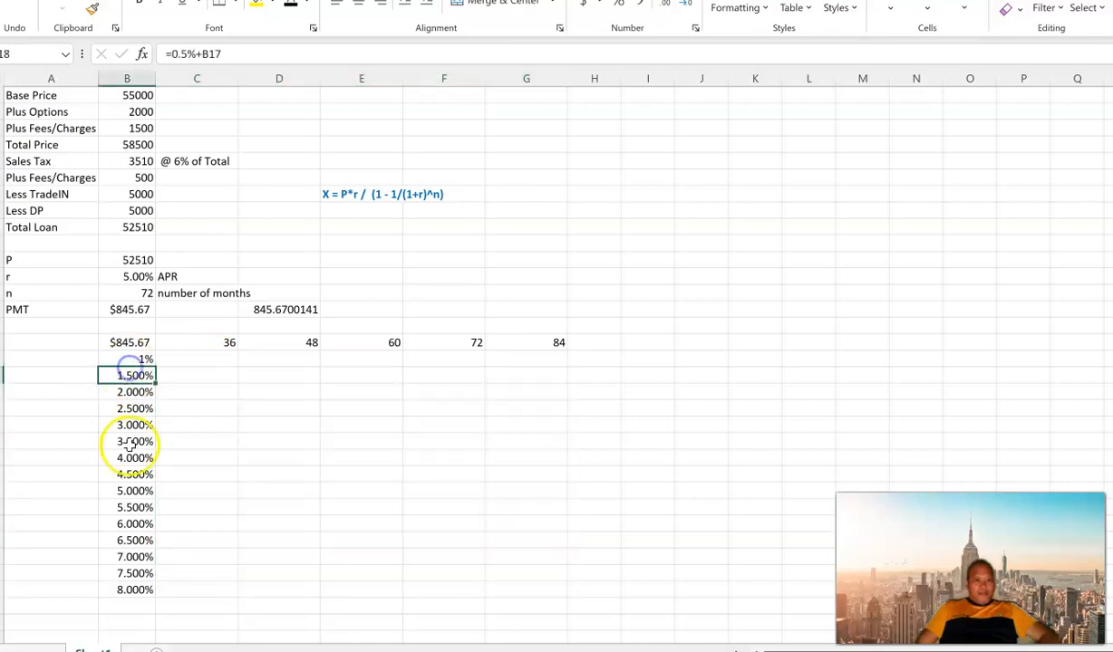
left_click_drag(136, 420, 133, 409)
left_click(128, 356)
left_click(132, 557)
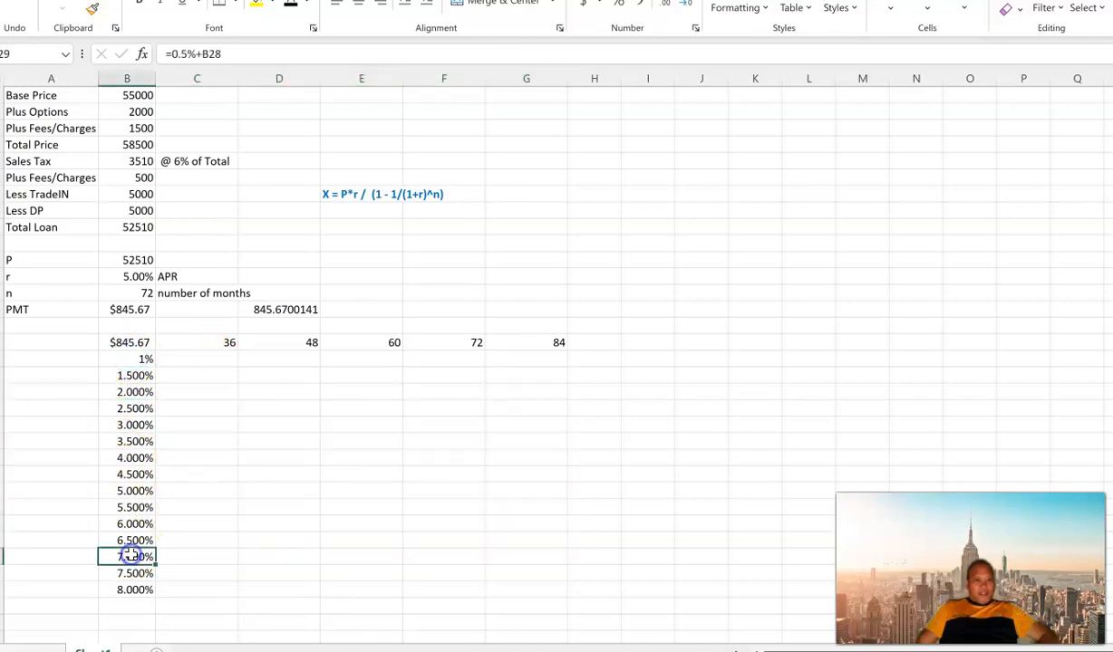
left_click(184, 345)
left_click(303, 342)
left_click(380, 343)
left_click(479, 343)
left_click(537, 343)
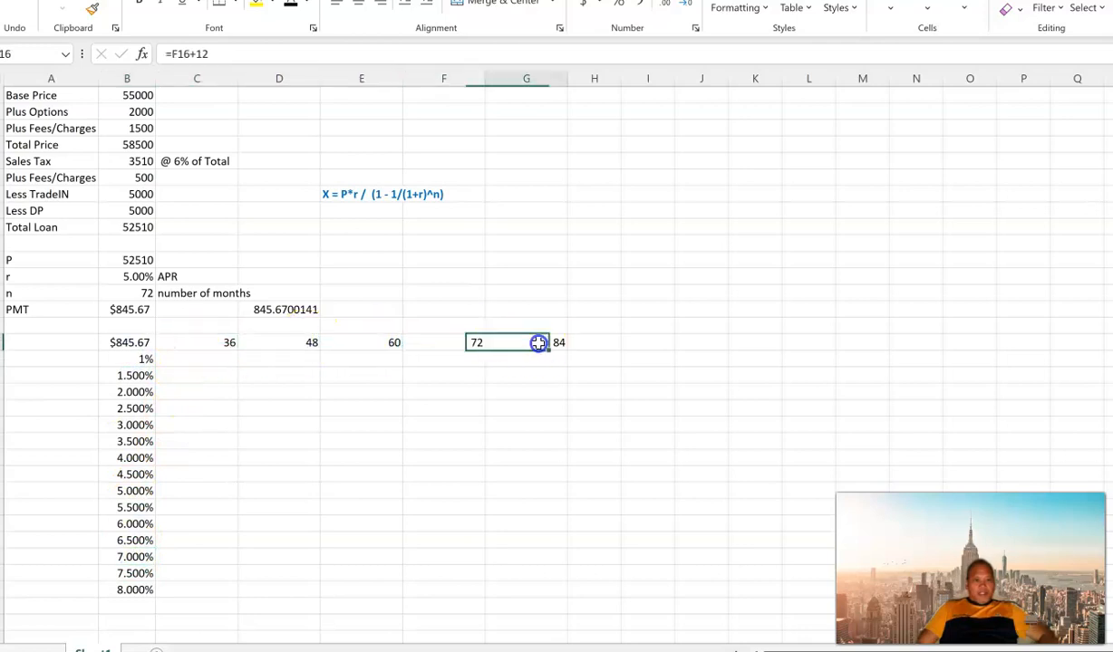
Step: Examine the month terms in C16:G16 and the interest rates in B17:B31 that frame the payment table
left_click(205, 344)
left_click_drag(204, 345, 542, 344)
left_click(186, 342)
left_click(293, 342)
left_click(364, 341)
left_click(480, 342)
left_click(557, 342)
left_click_drag(128, 360, 117, 589)
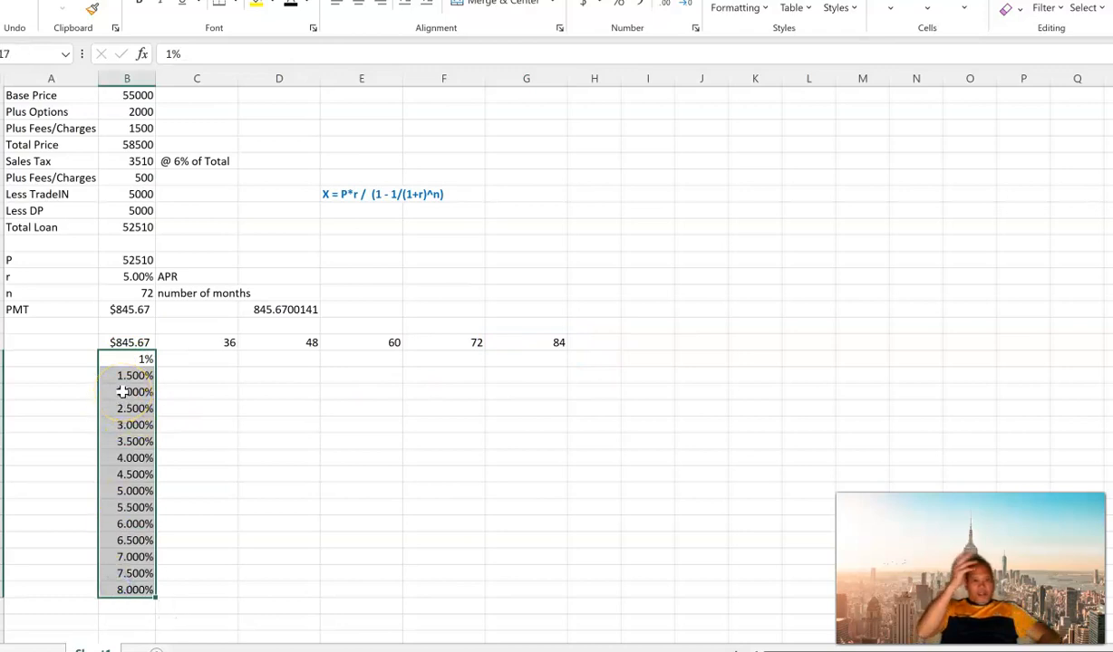
Step: Create a two-variable What-If data table on B16:G31 with row input cell B13 and column input cell B12
left_click_drag(109, 342, 503, 590)
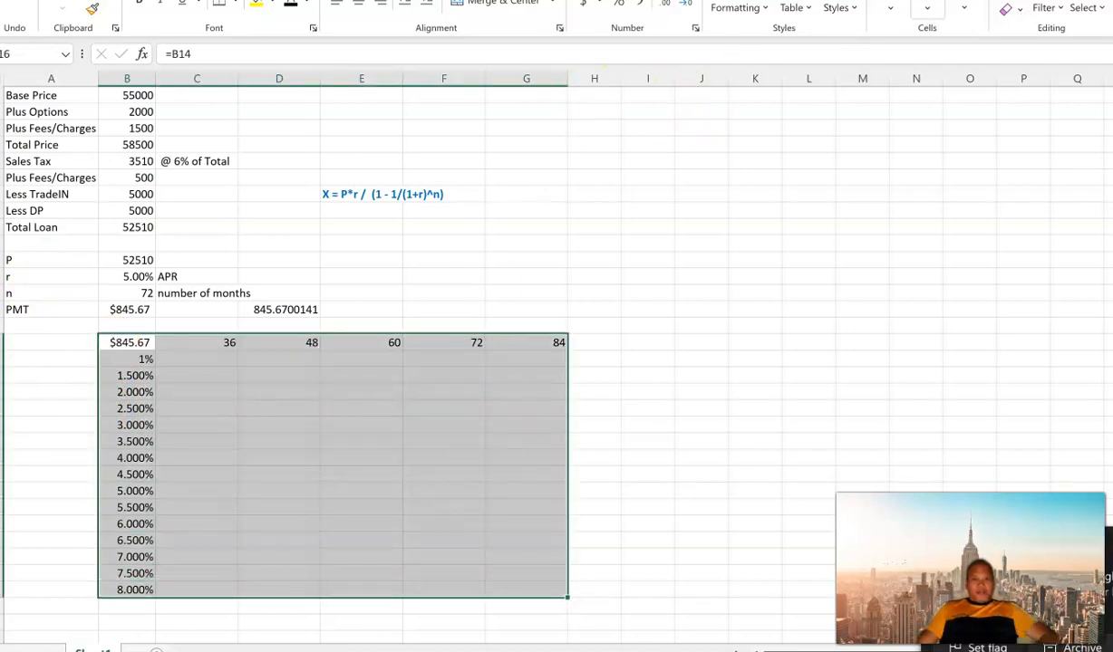
left_click_drag(861, 2, 465, 26)
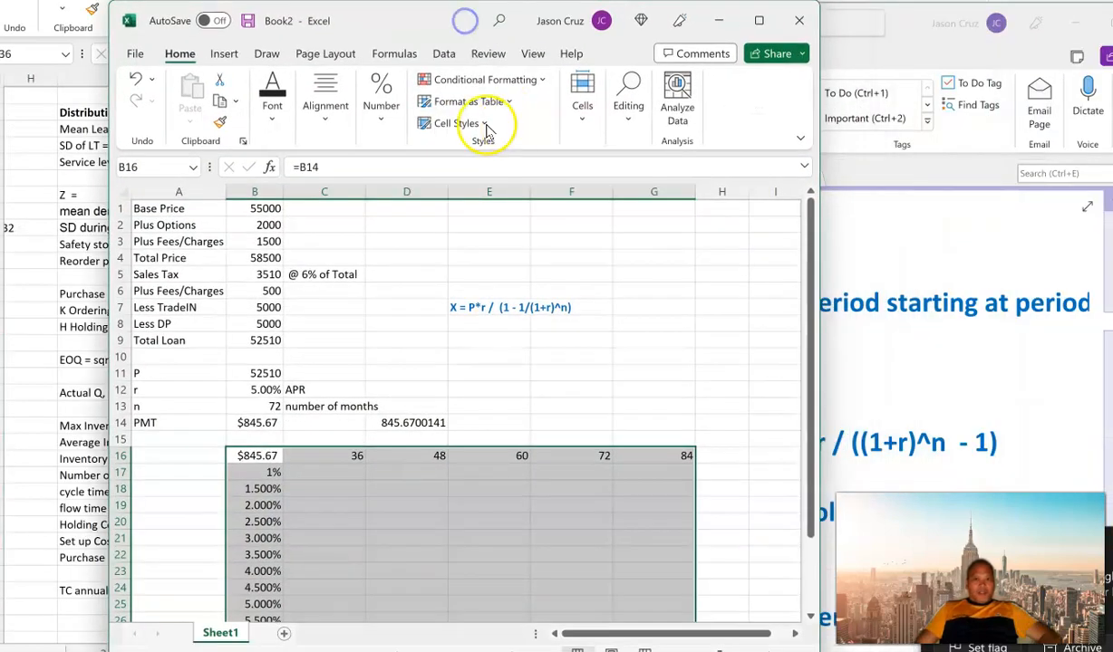
left_click(441, 52)
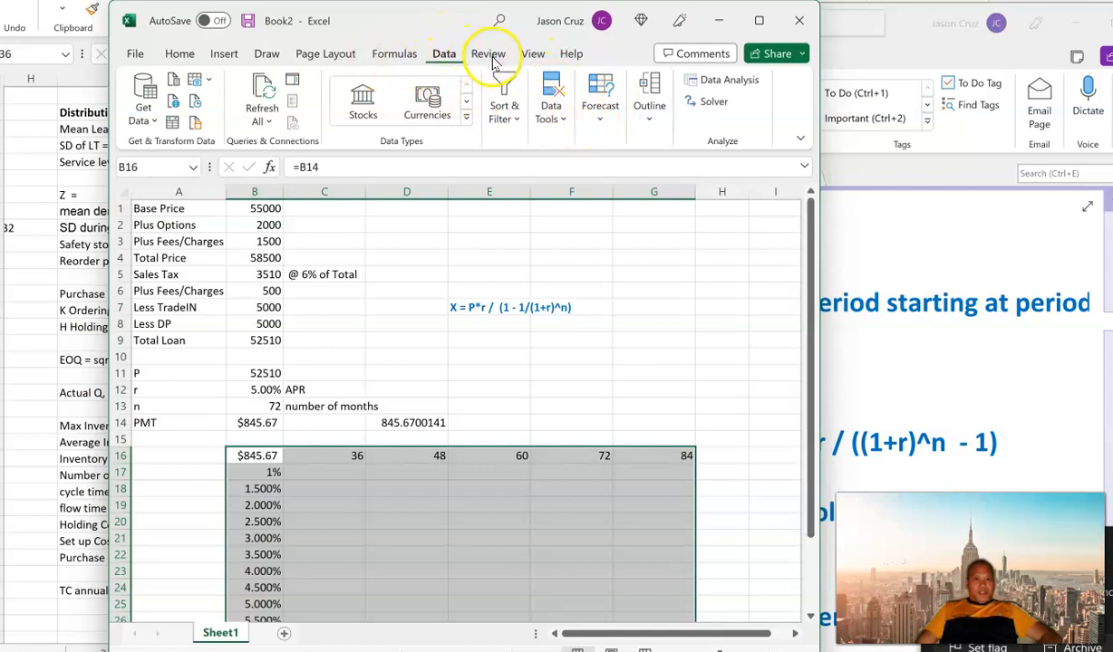
left_click(601, 121)
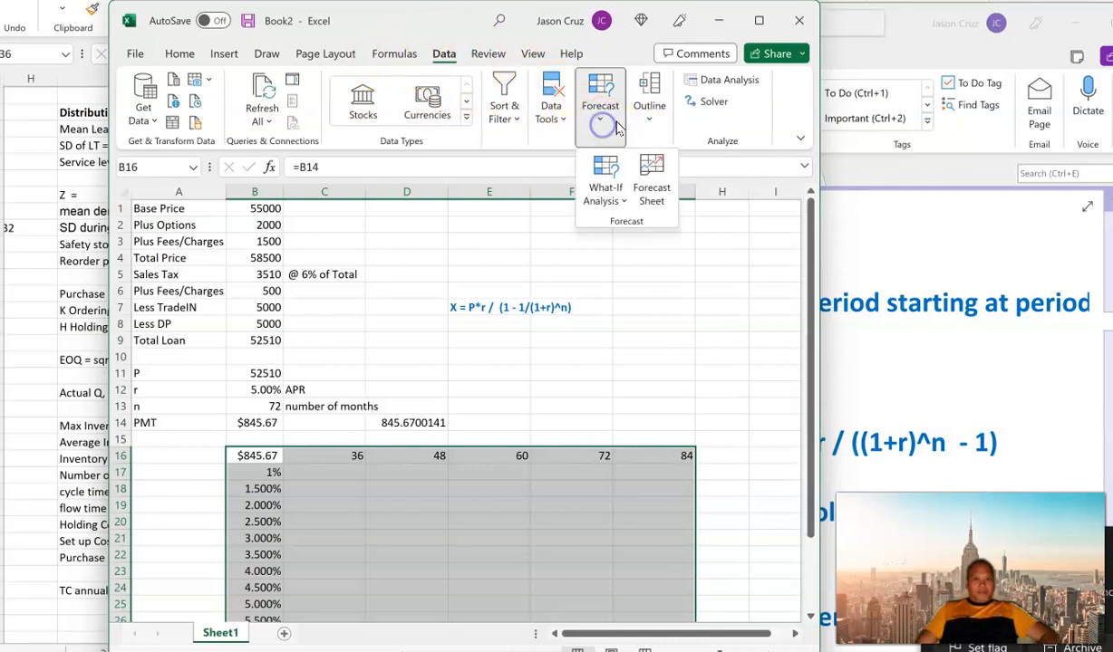
left_click(604, 188)
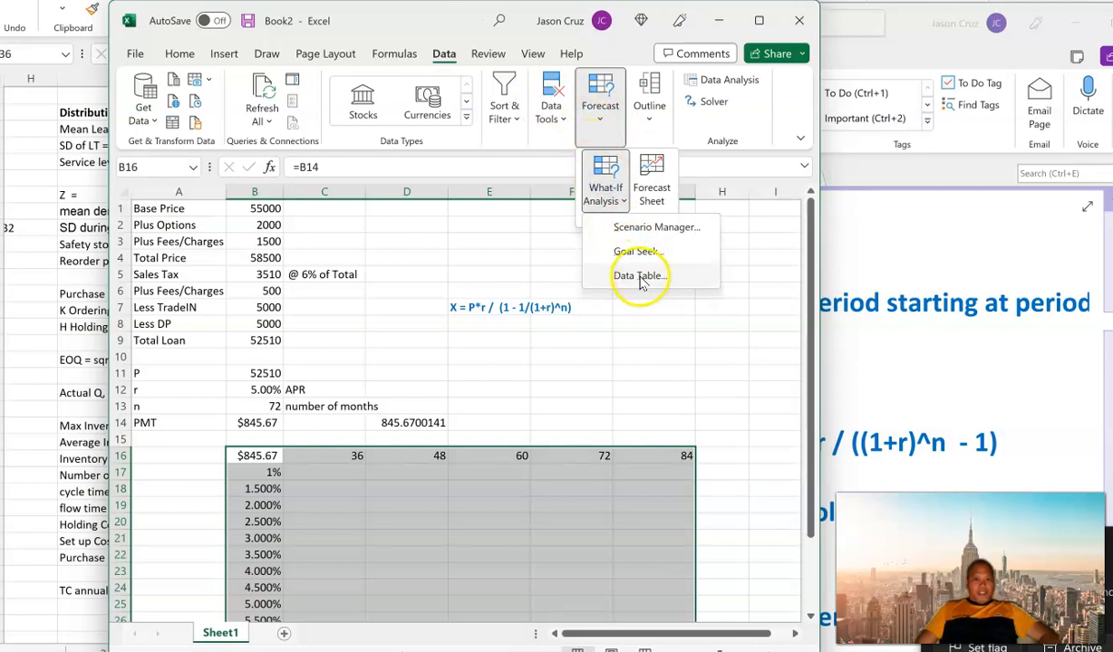
left_click(639, 277)
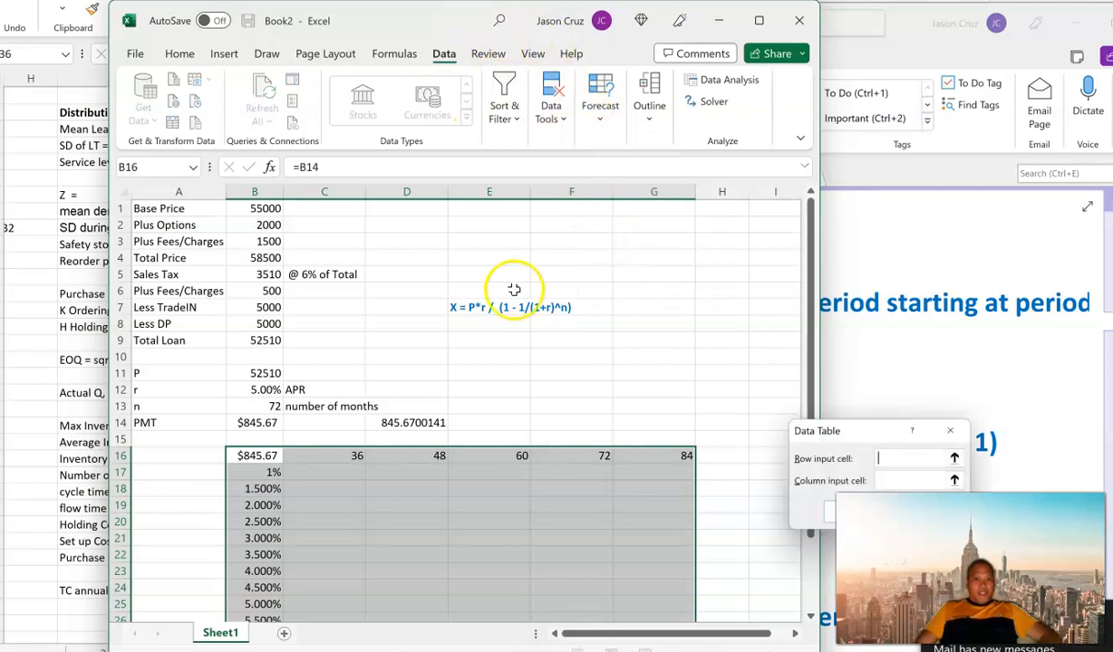
scroll(514, 287, "down", 2)
scroll(514, 287, "down", 1)
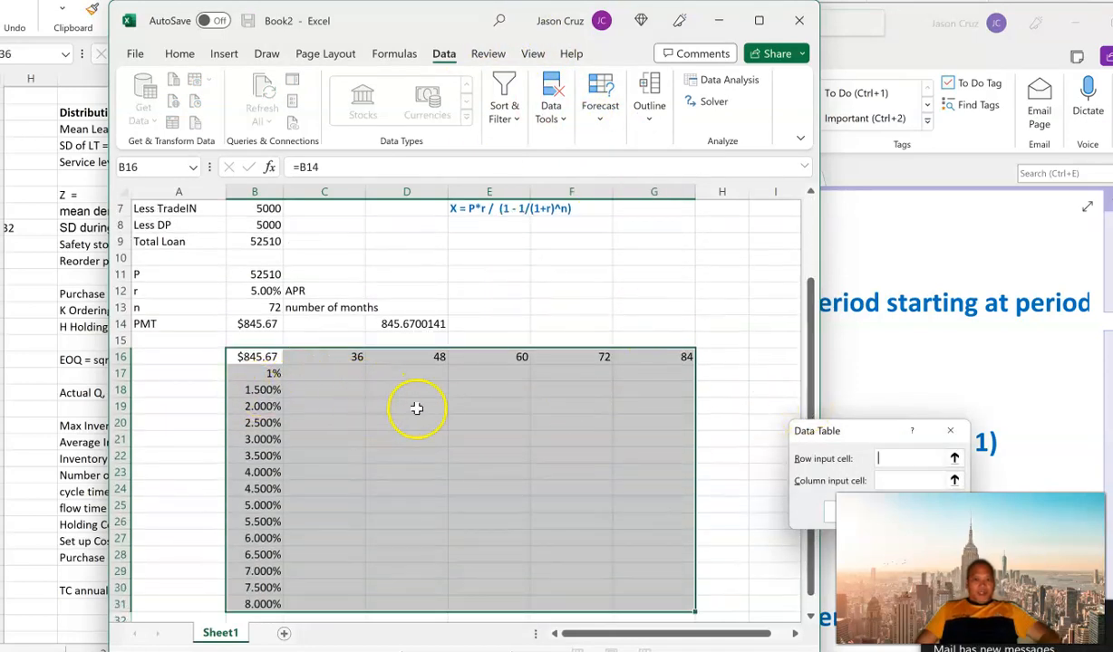
left_click(232, 302)
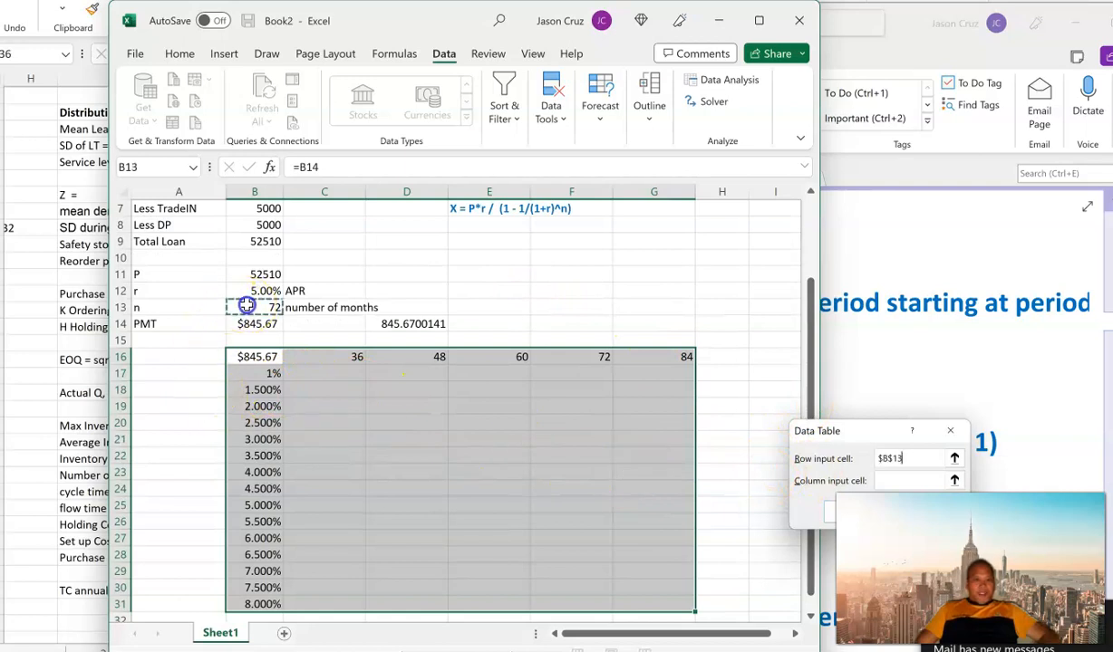
left_click(885, 480)
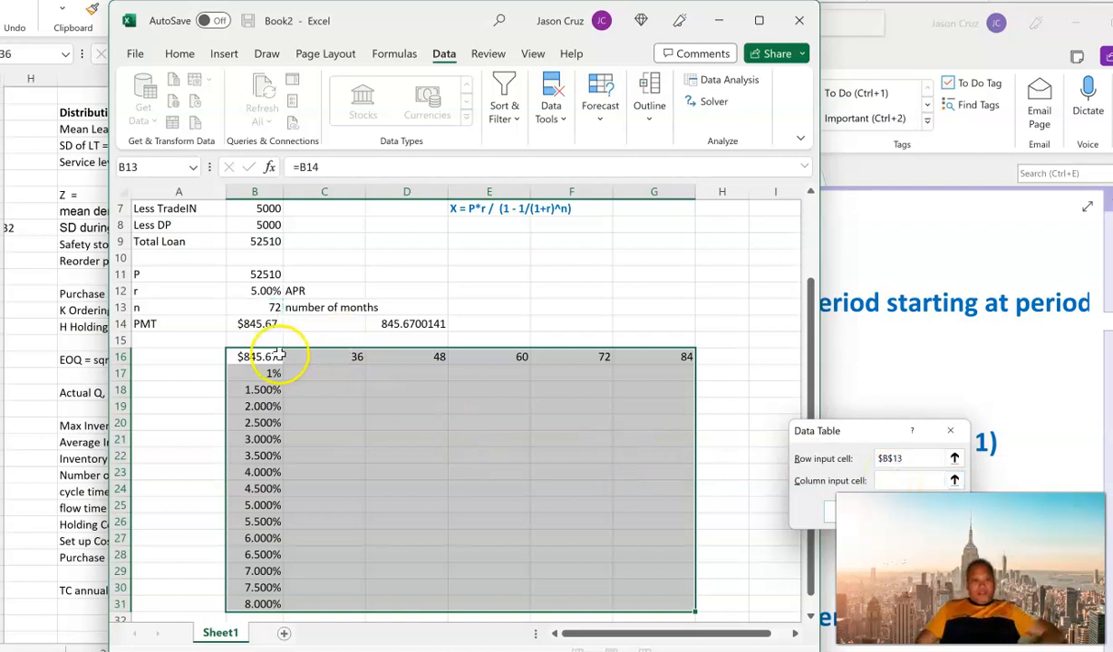
left_click(253, 290)
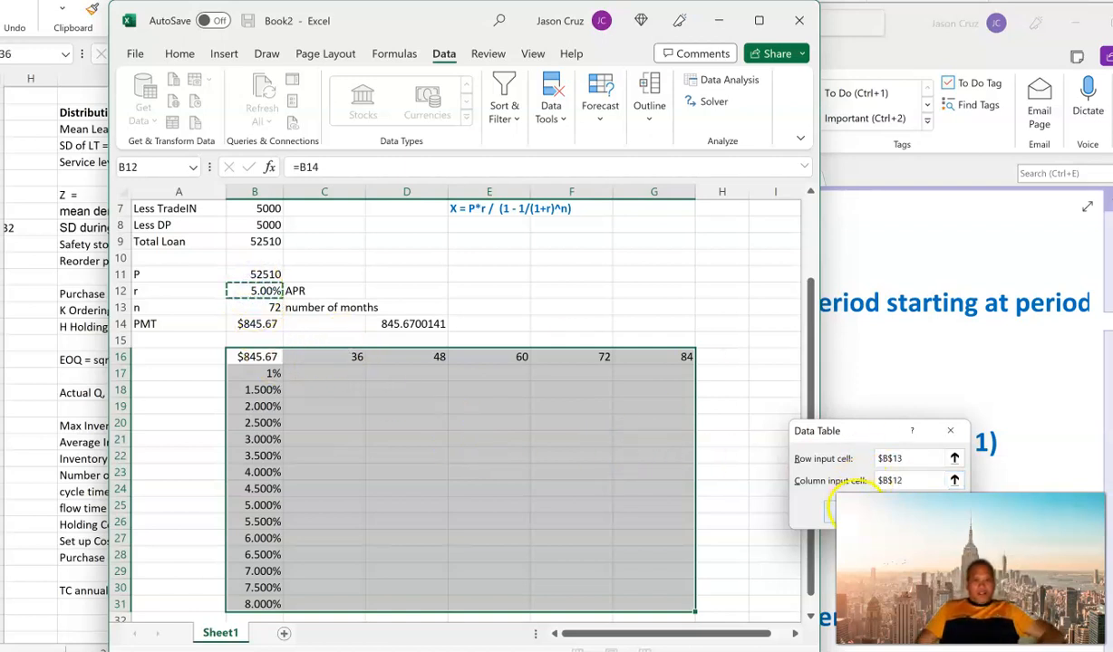
left_click(847, 512)
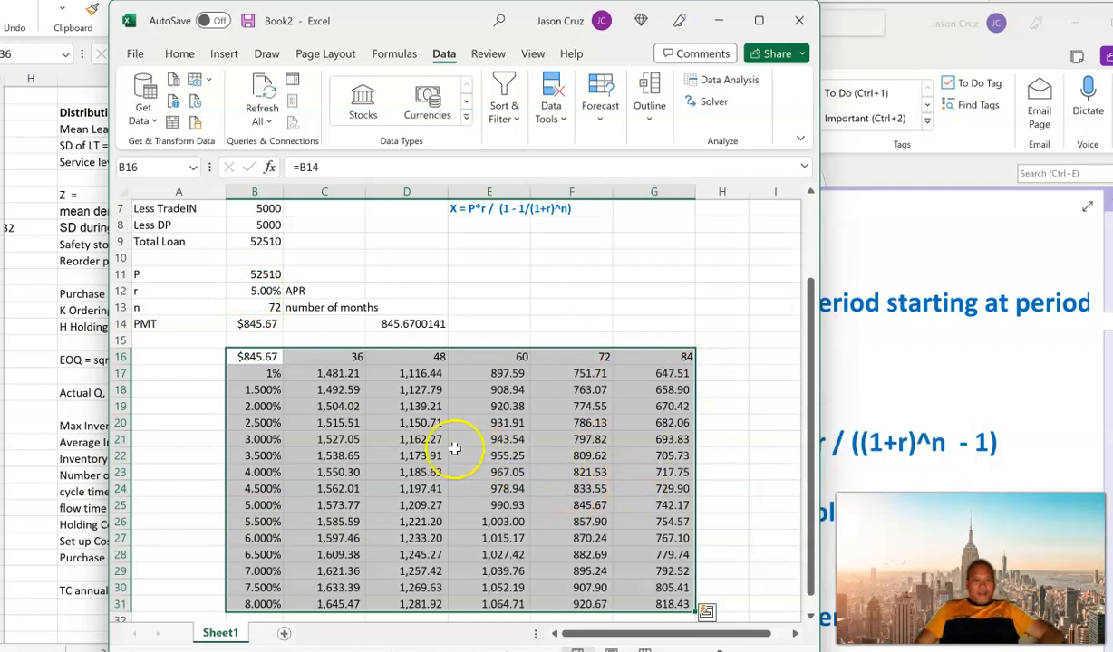
Step: Examine the payment grid C17:G31 together with the rates in column B and the month terms in row 16
scroll(454, 449, "down", 1)
left_click(571, 456)
left_click_drag(347, 332, 671, 555)
left_click(631, 487)
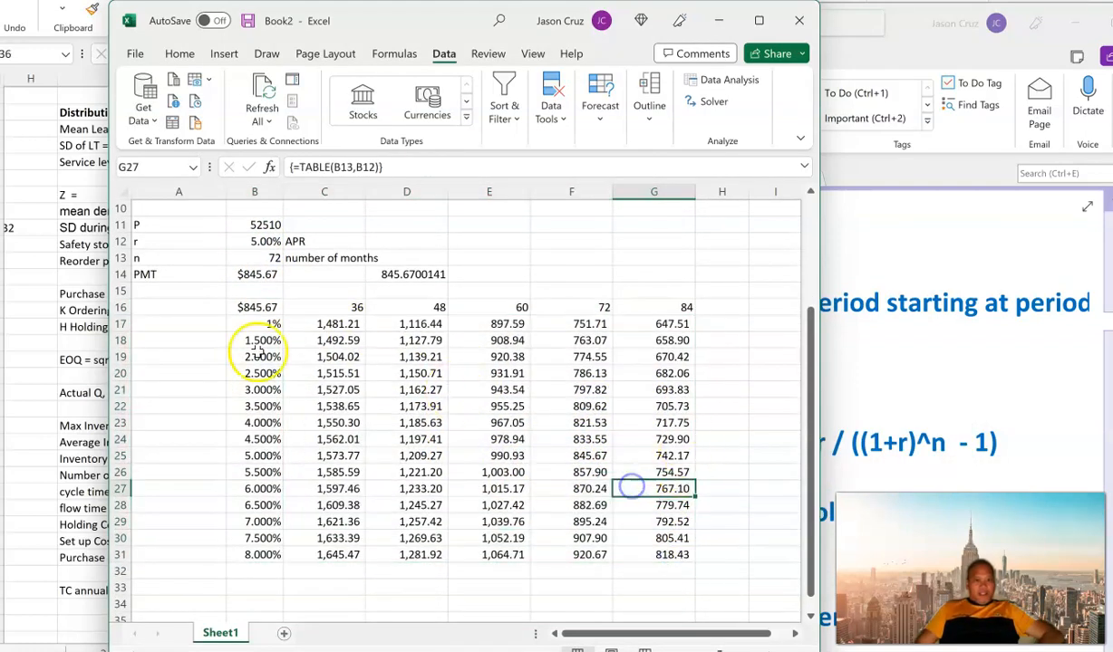
left_click(459, 453)
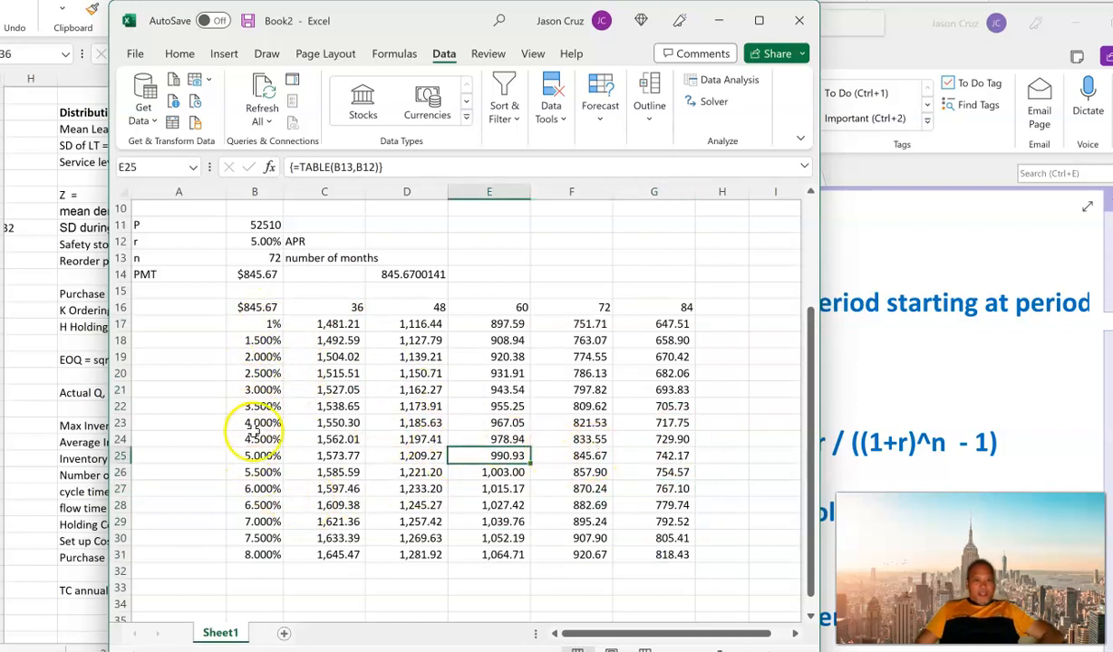
left_click(261, 454)
left_click_drag(264, 356, 263, 529)
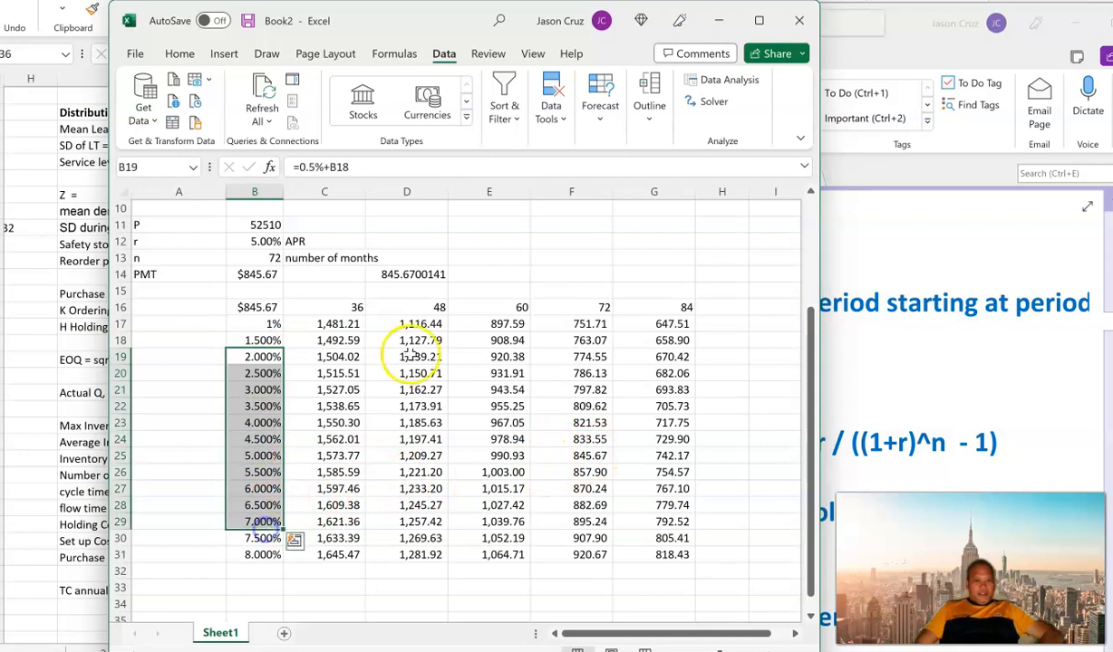
left_click_drag(298, 311, 672, 309)
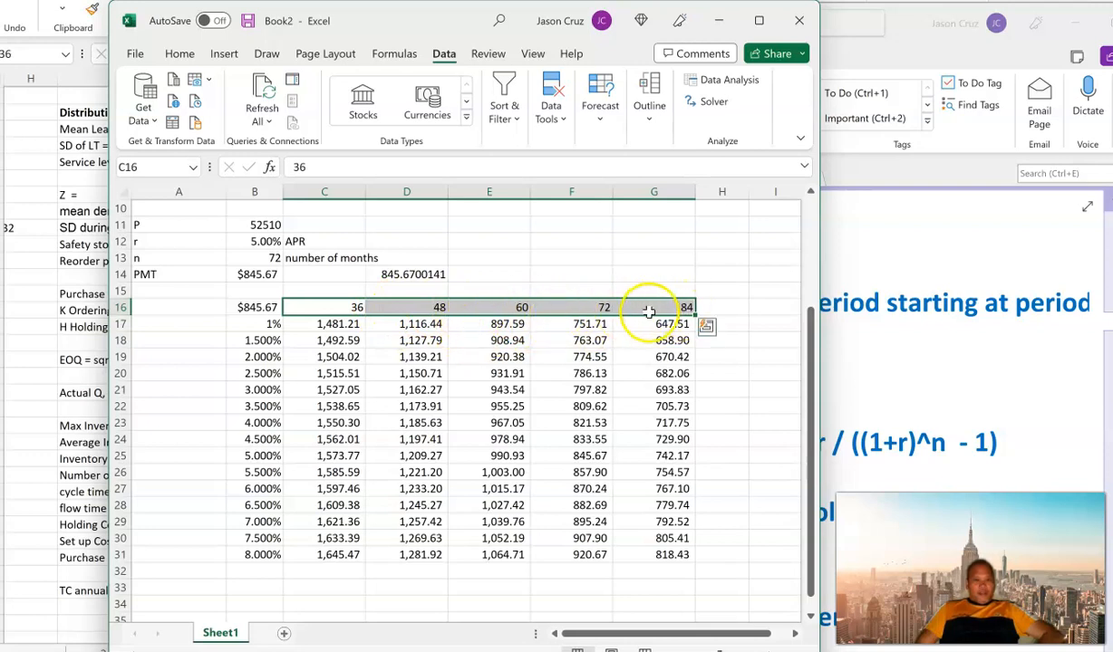
Step: Compare the PMT result in B14 and its rate and months inputs with the table's payment for 5% and 72 months
left_click(255, 275)
left_click(248, 244)
left_click(255, 261)
left_click(263, 439)
left_click_drag(263, 455, 617, 463)
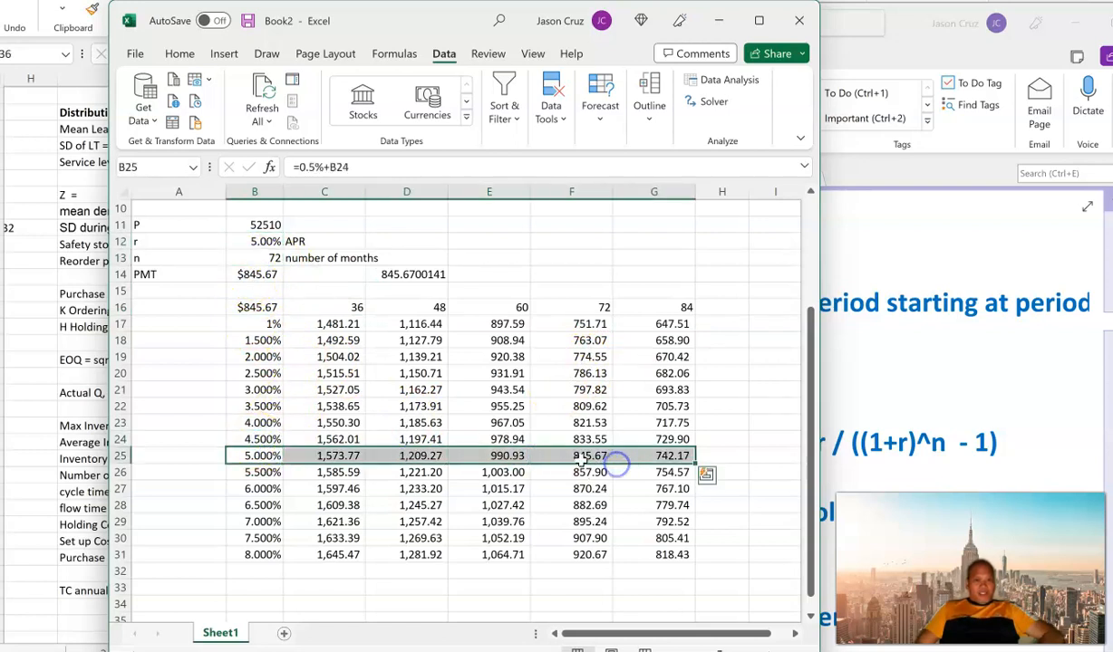
left_click(581, 460)
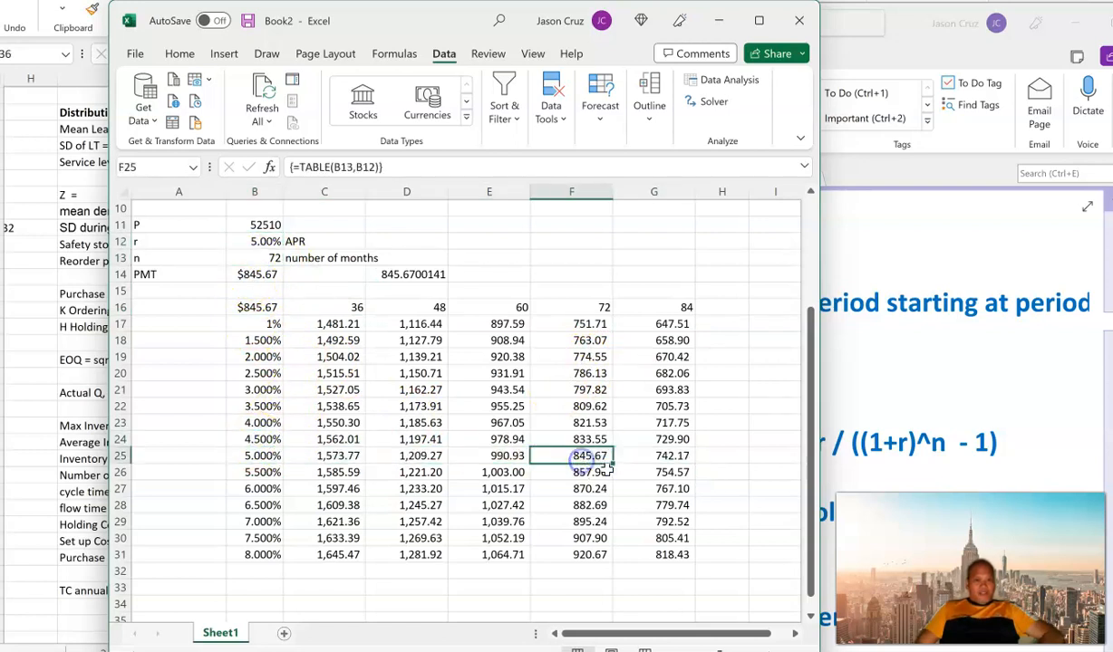
left_click(255, 275)
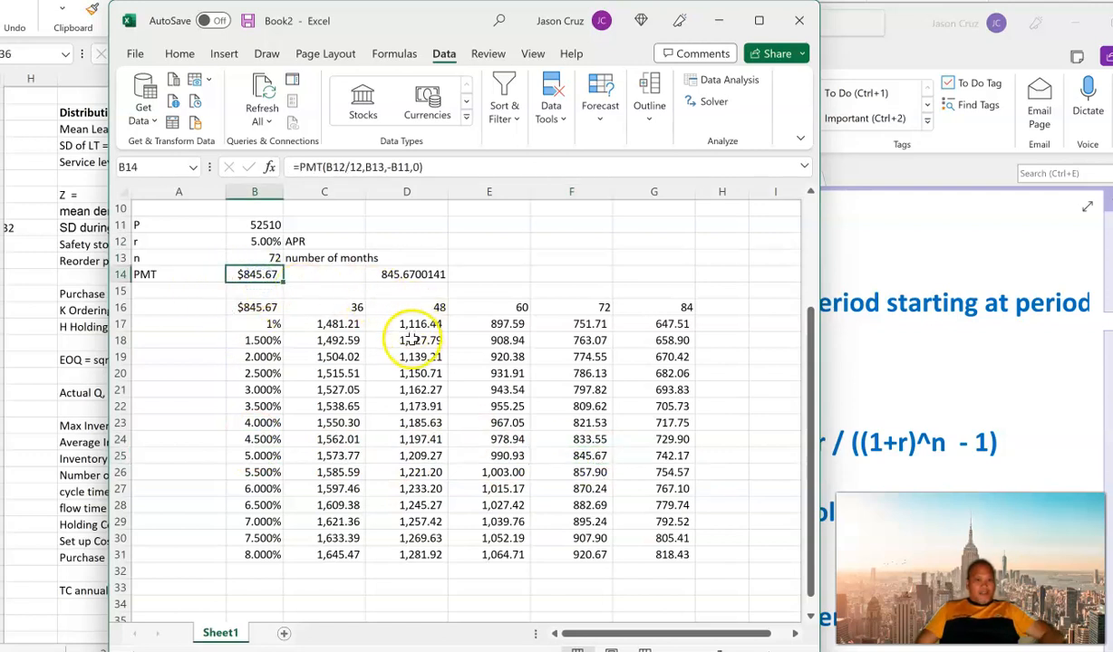
Step: Set the rate r in B12 to 6.5% and the number of months n in B13 to 48, checking PMT against D28
left_click(261, 243)
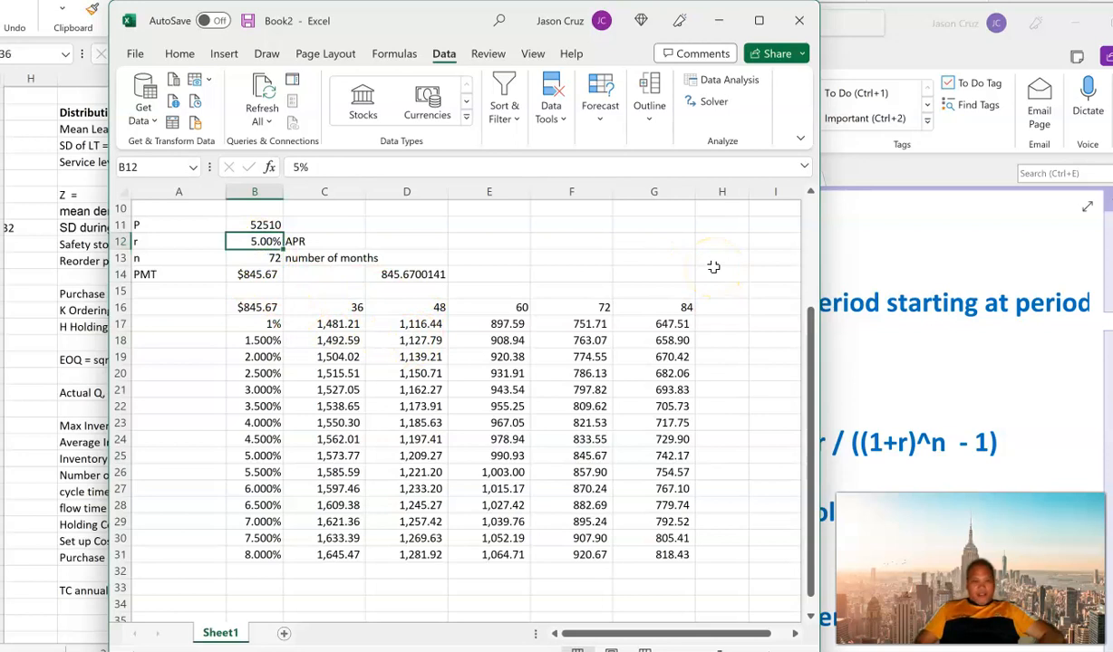
type("6.5")
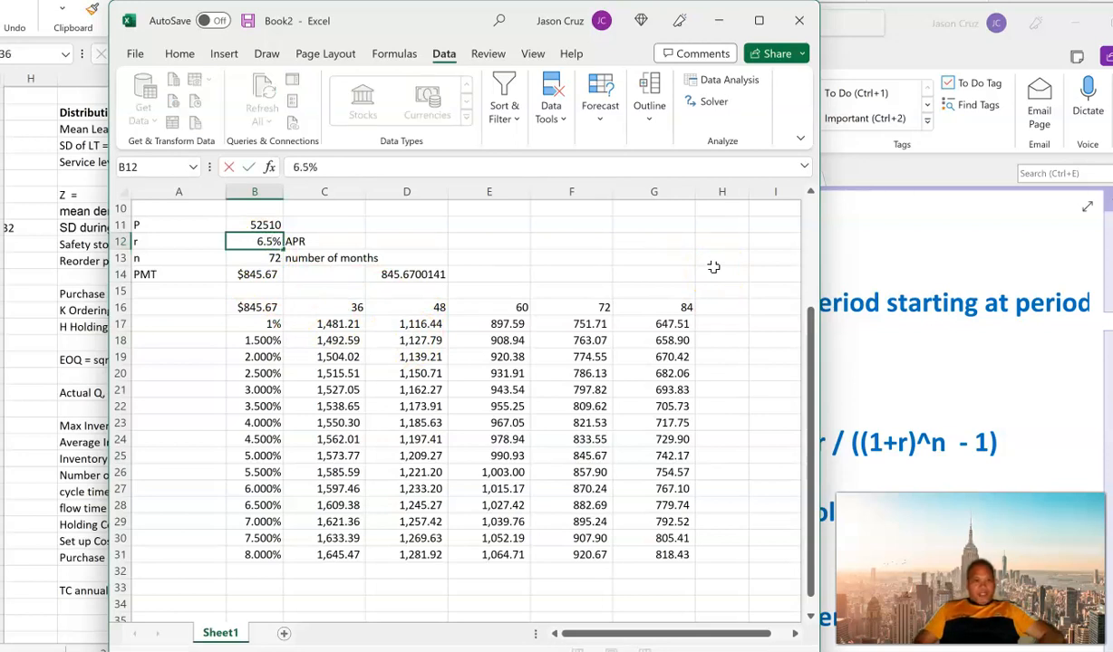
key("Return")
type("48")
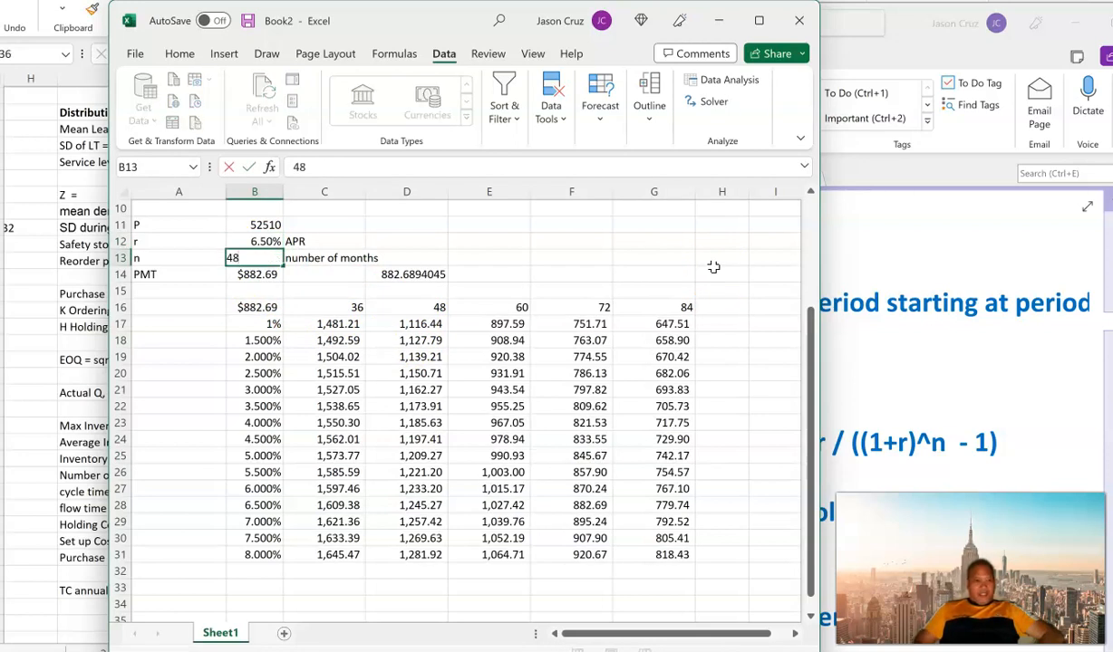
key("Return")
left_click(249, 283)
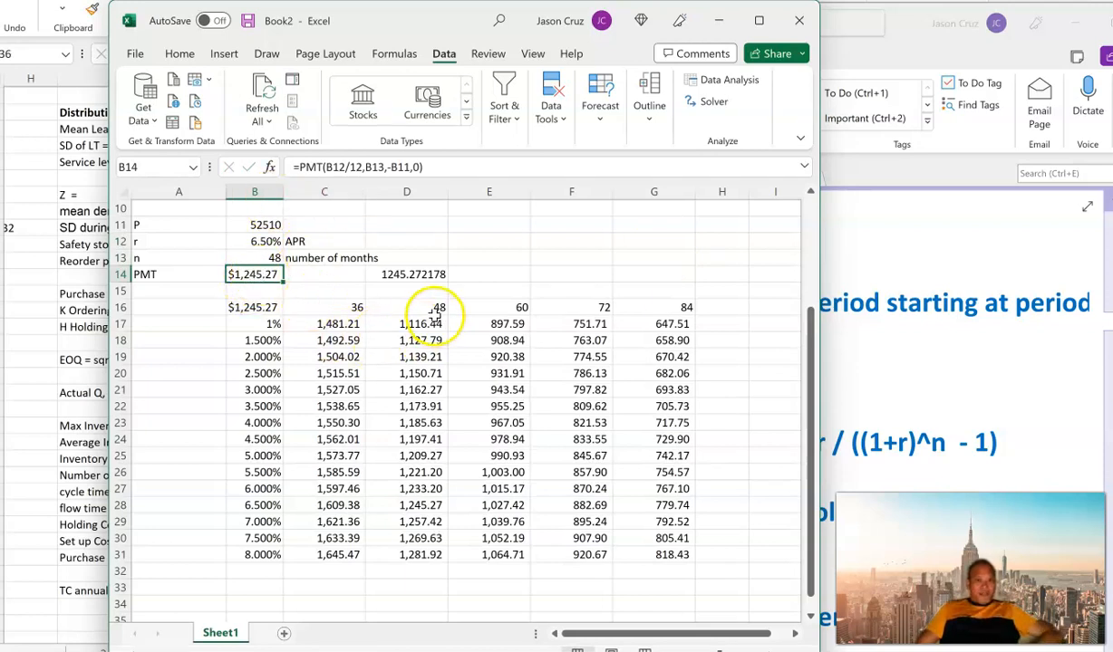
left_click(410, 508)
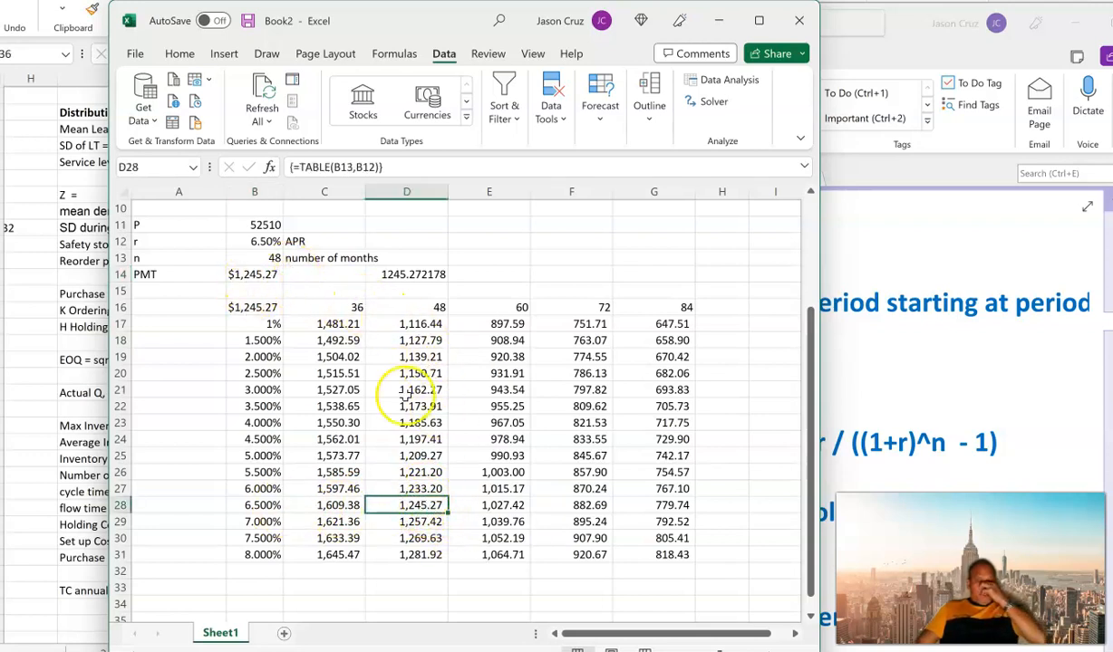
Step: Examine the data table B16:G31 and the P, r, n and PMT cells in B11:B14 that drive it
left_click(296, 356)
left_click_drag(246, 306, 638, 552)
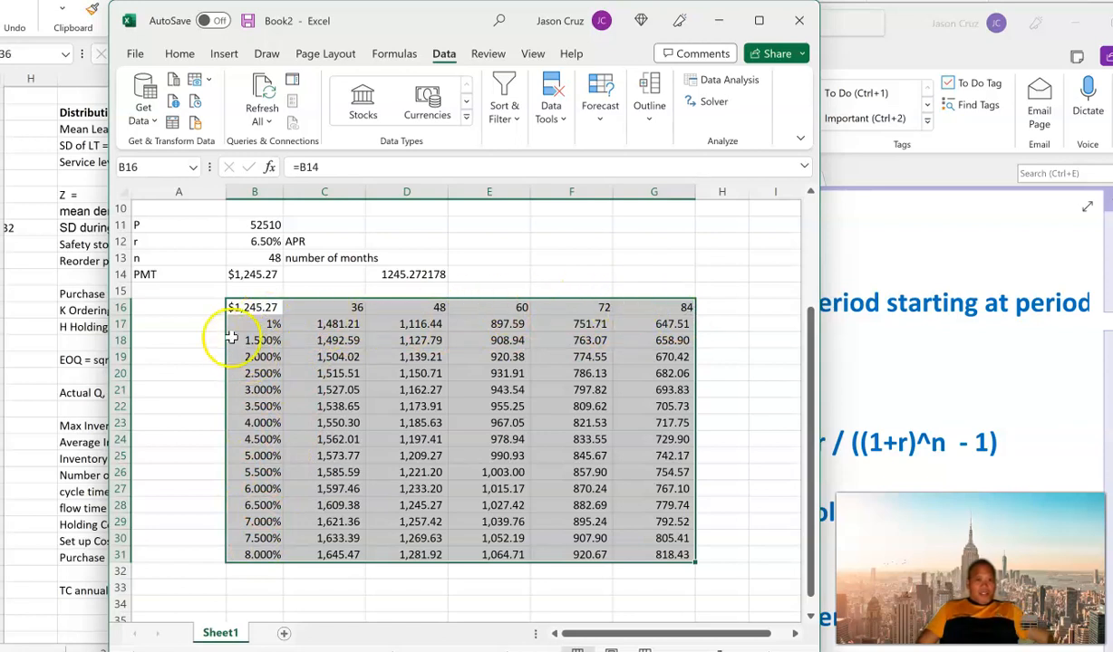
left_click(250, 276)
scroll(258, 299, "up", 2)
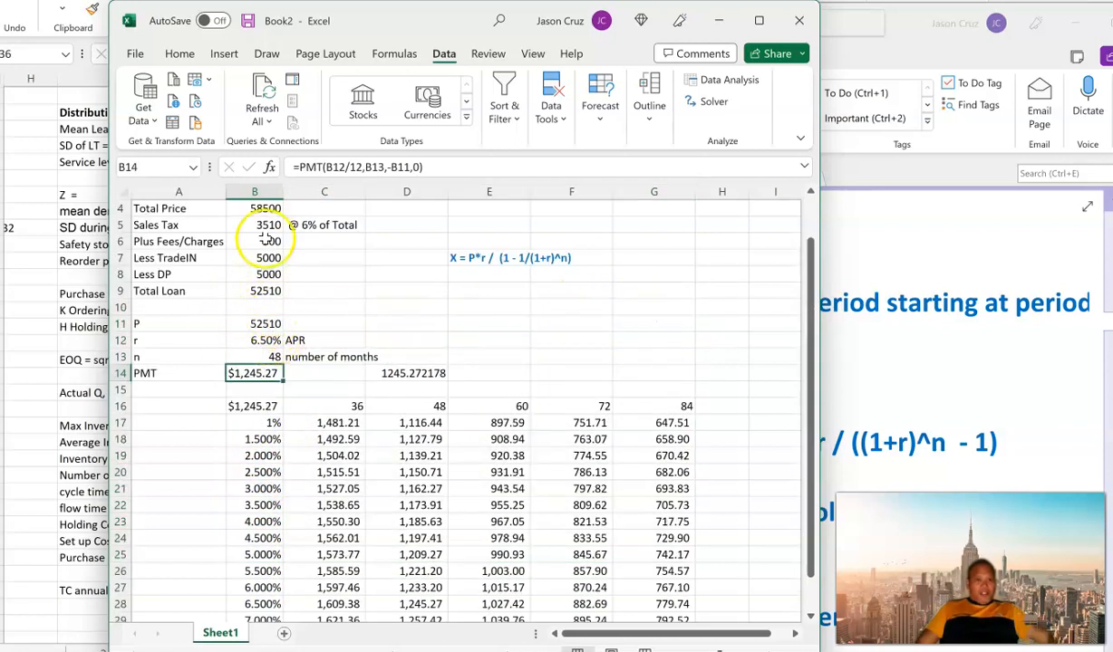
left_click_drag(231, 323, 250, 373)
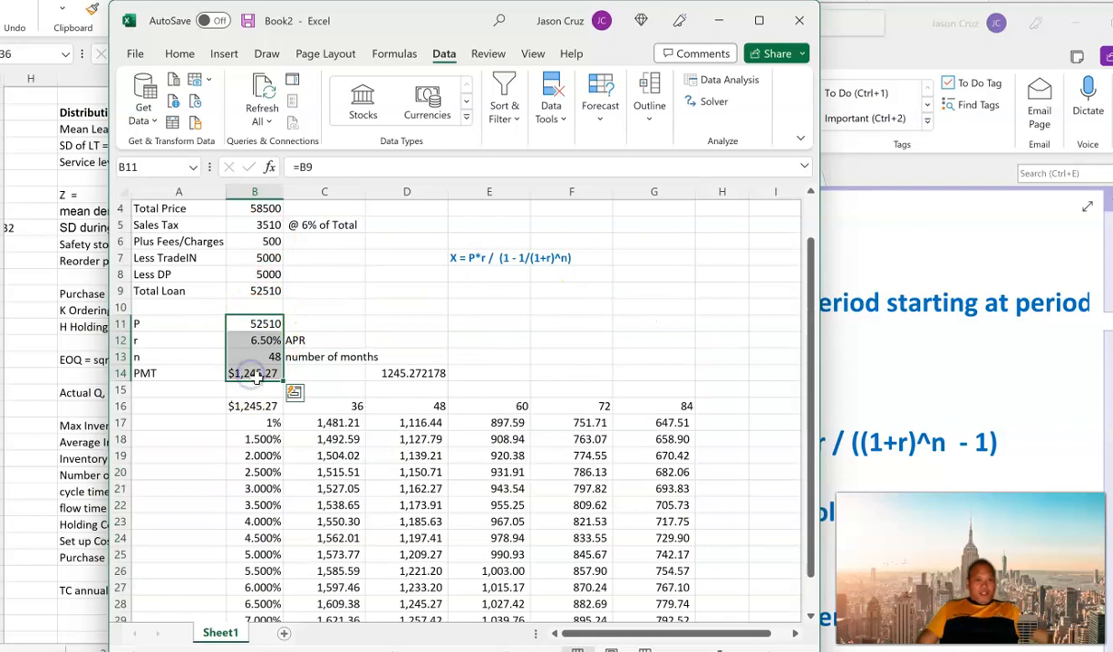
left_click(255, 375)
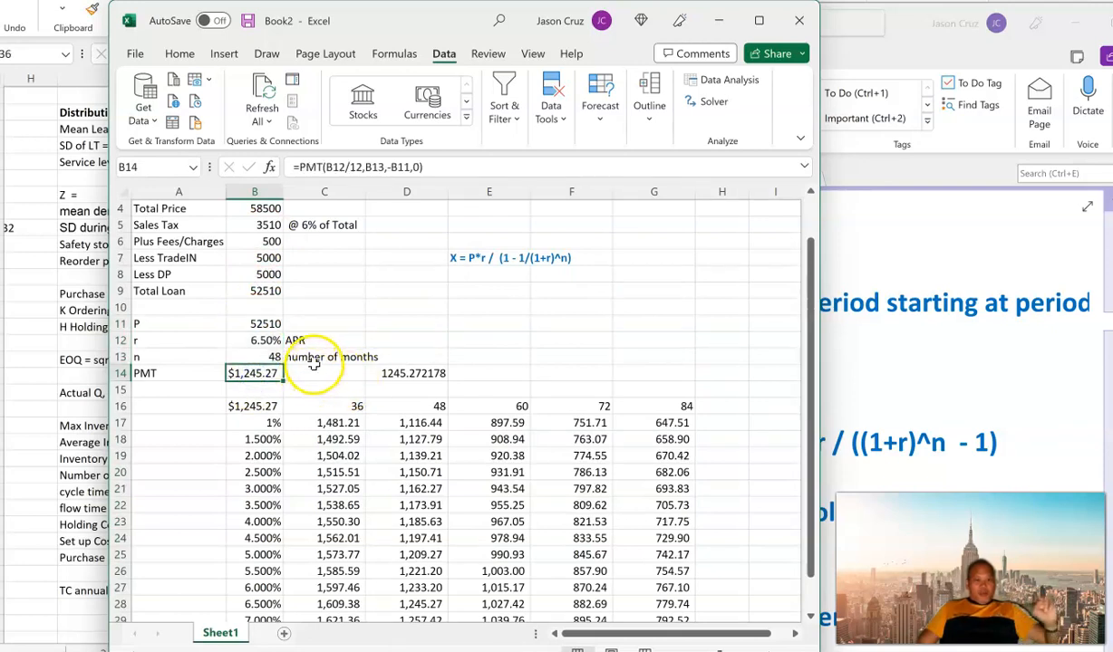
left_click(255, 340)
left_click(259, 356)
left_click(258, 377)
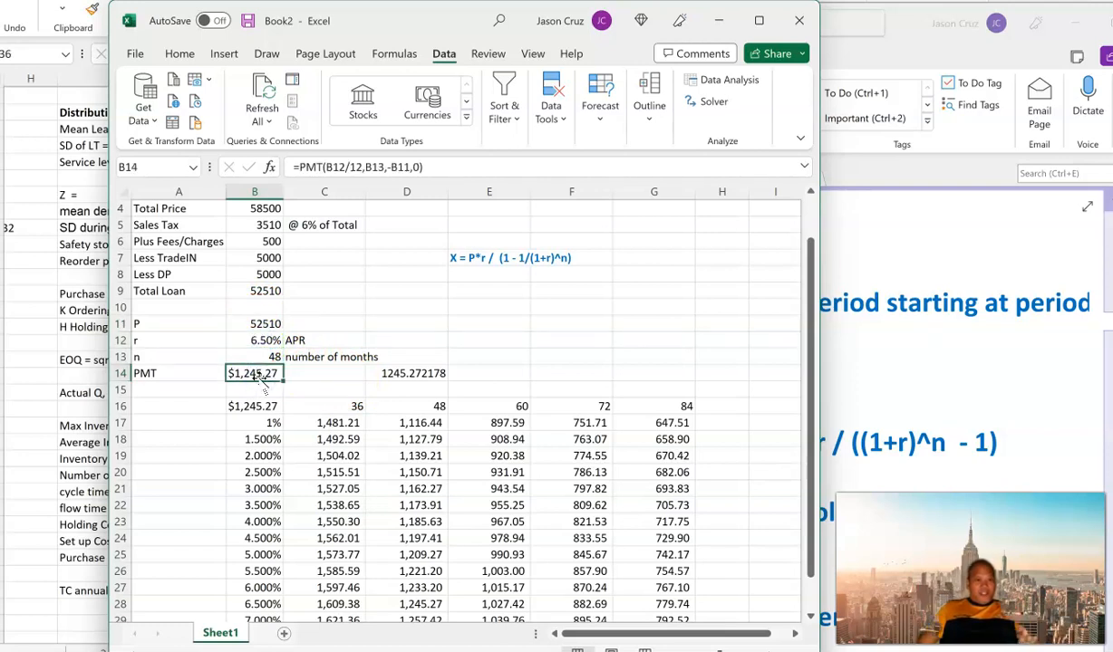
scroll(261, 379, "down", 2)
left_click_drag(254, 311, 633, 562)
left_click_drag(326, 324, 639, 555)
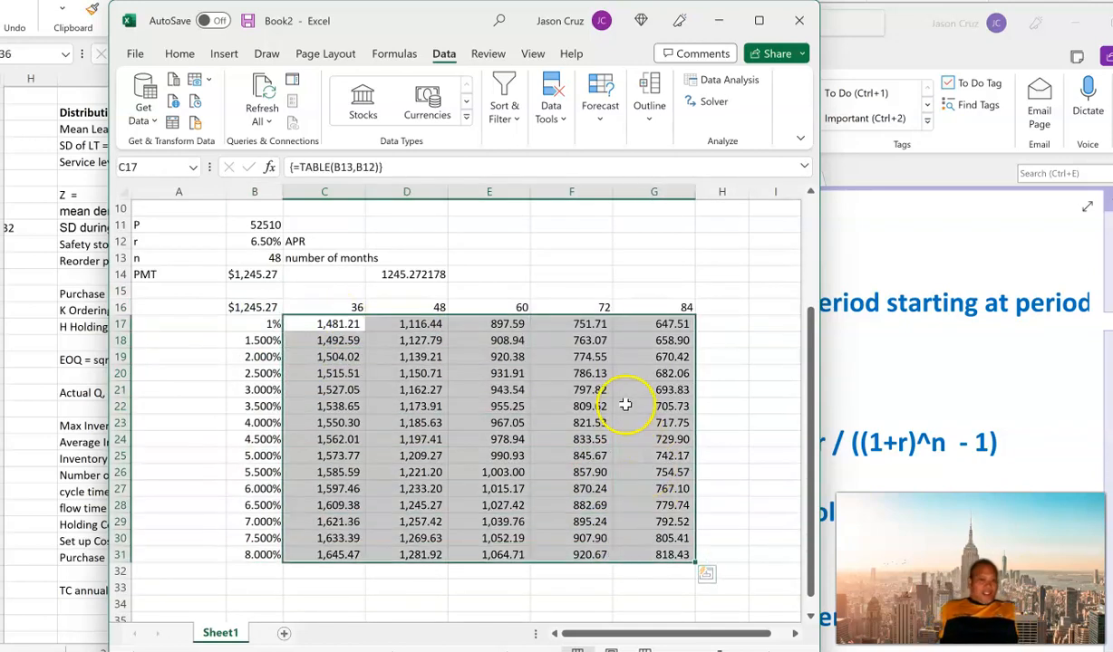
Step: Compare payments across the table's rates and terms, especially the 72-month payments at 5% and 5.5% in F25:F26
left_click(397, 408)
left_click(316, 418)
left_click(386, 428)
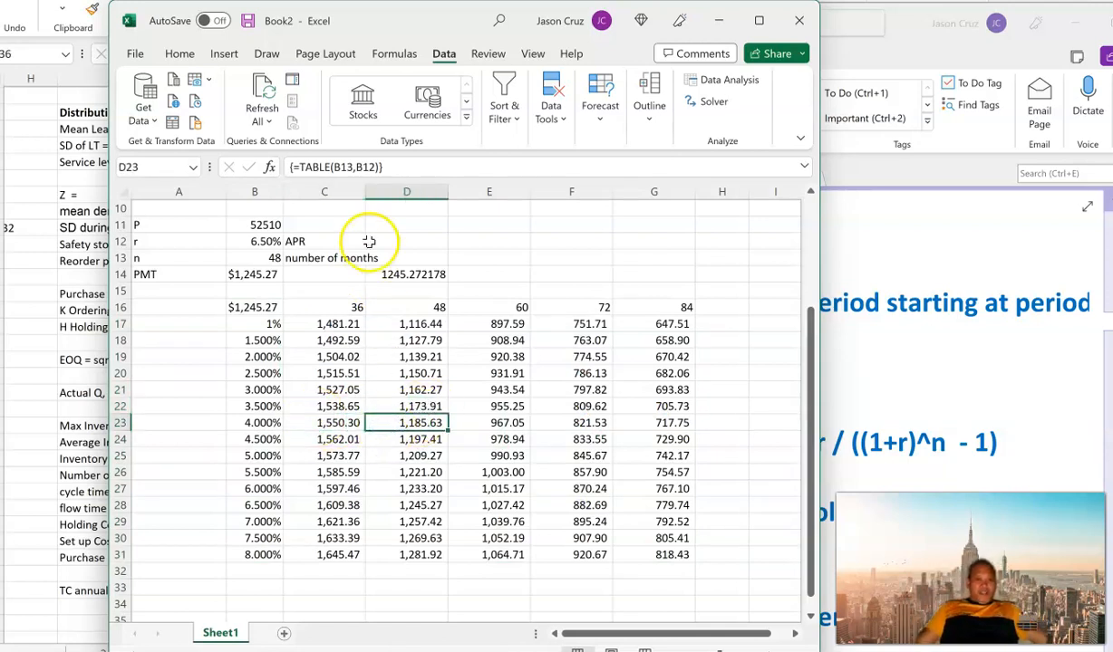
left_click(593, 408)
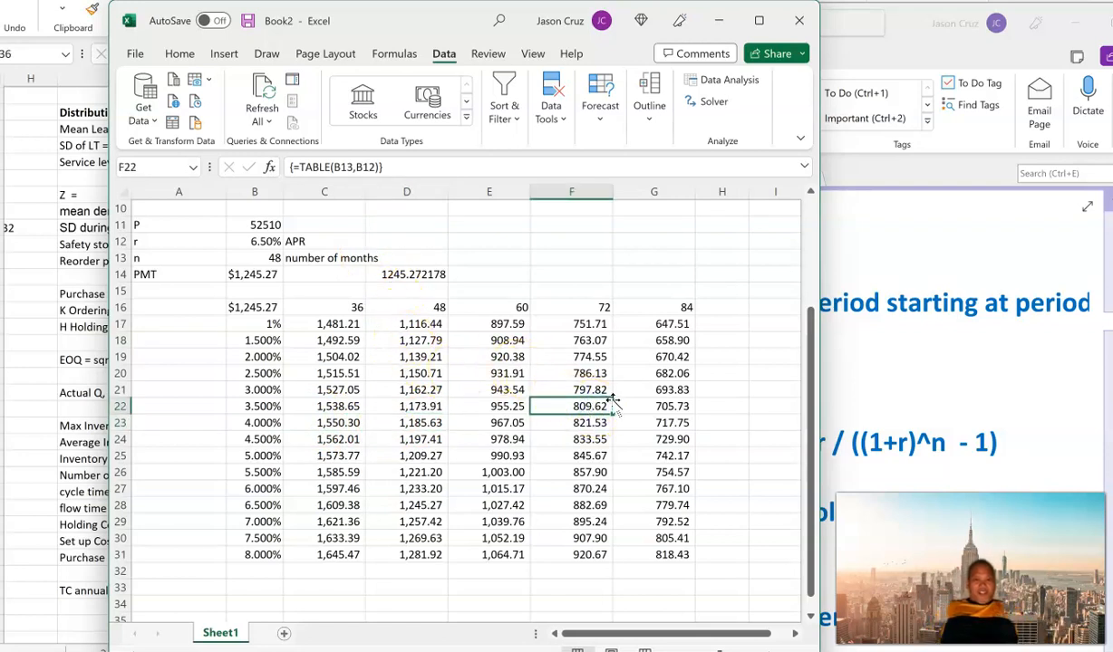
left_click(595, 312)
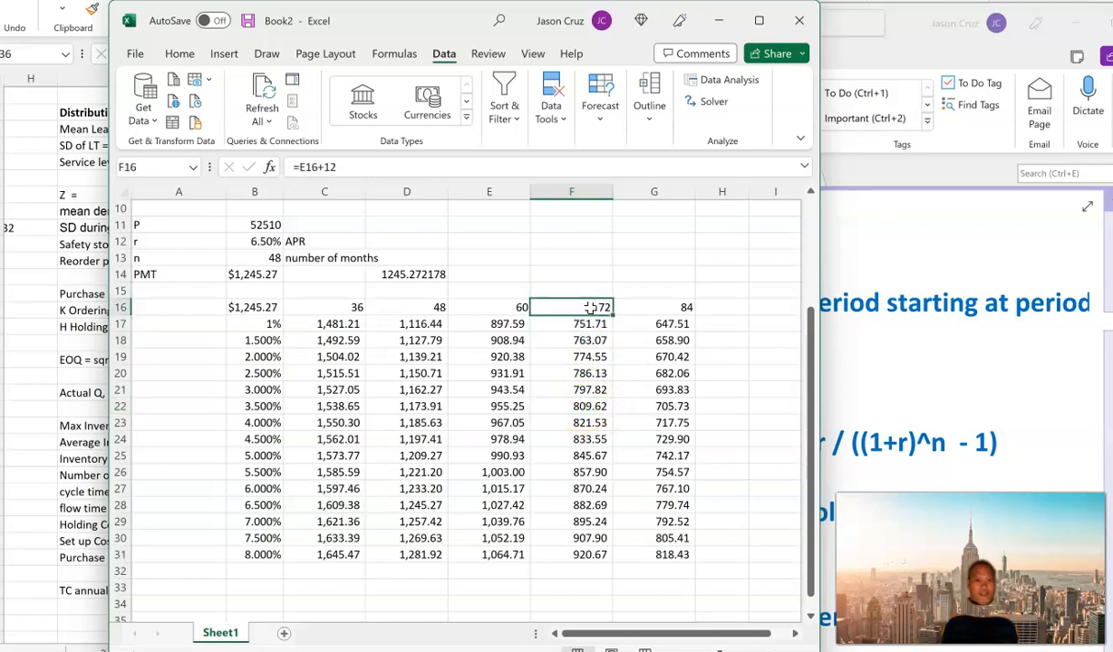
left_click(262, 456)
left_click(262, 472)
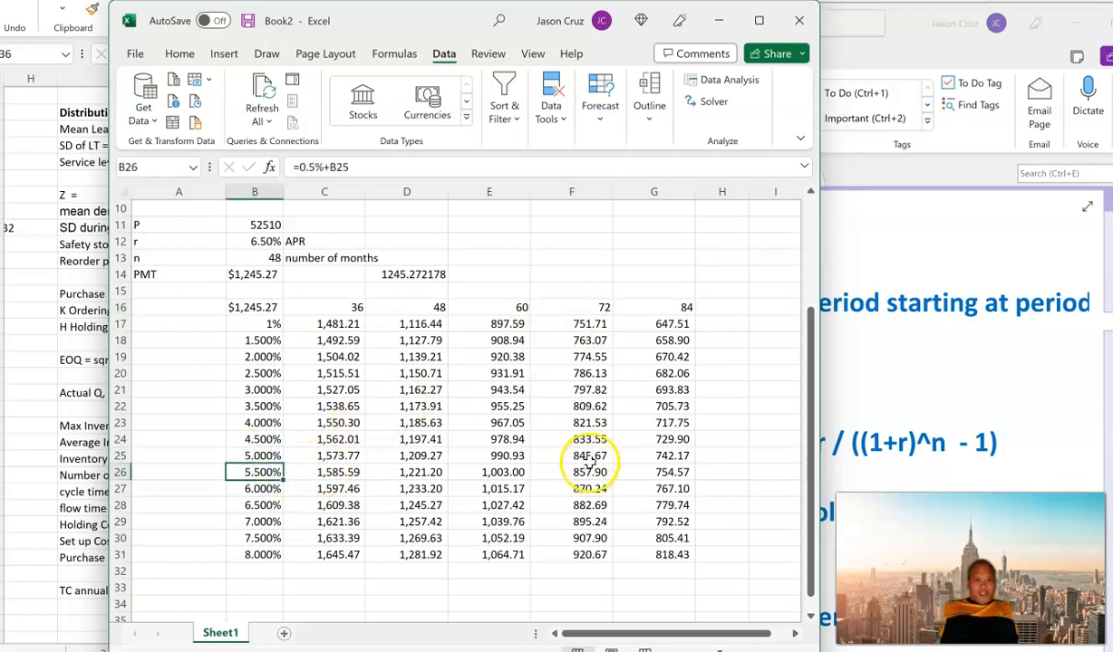
left_click(589, 457)
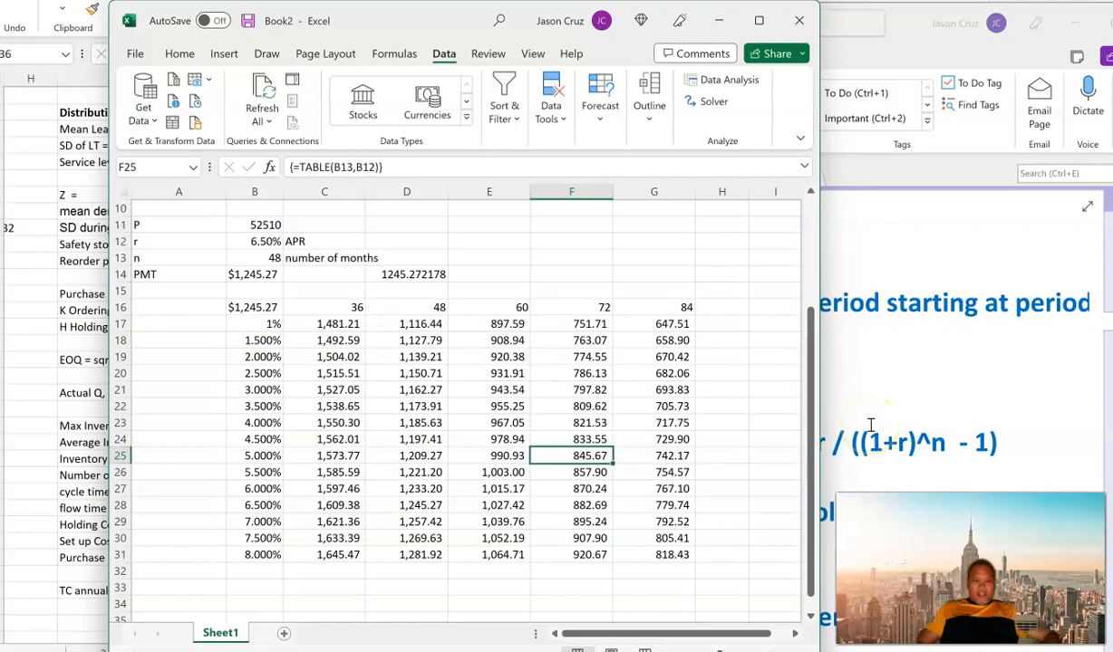
key("shift+Down")
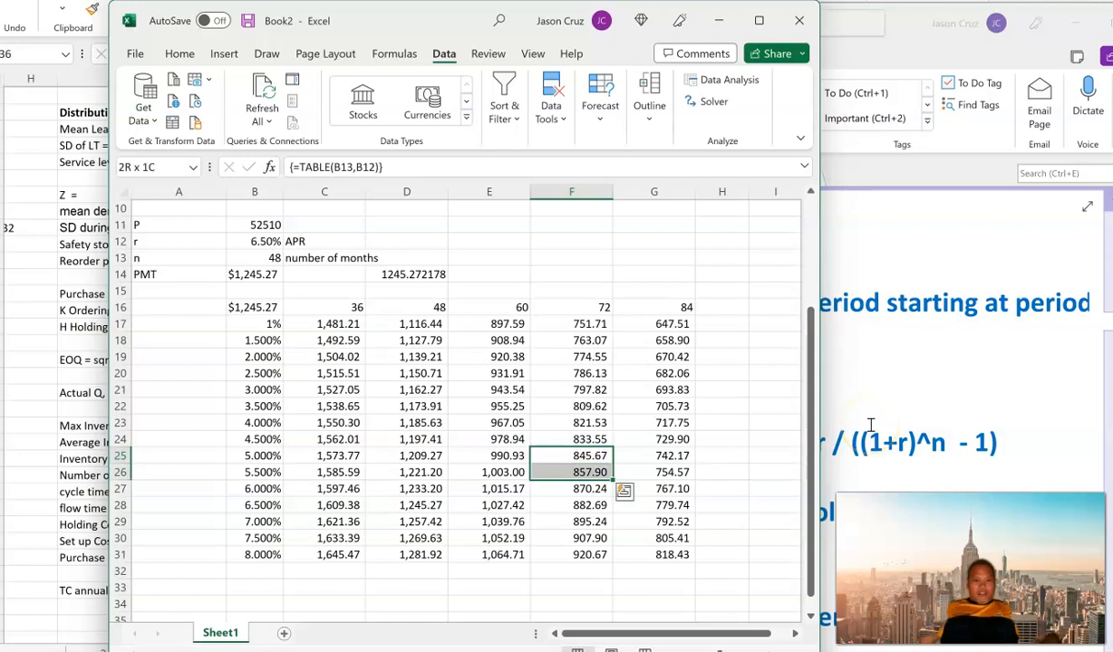
left_click(595, 456)
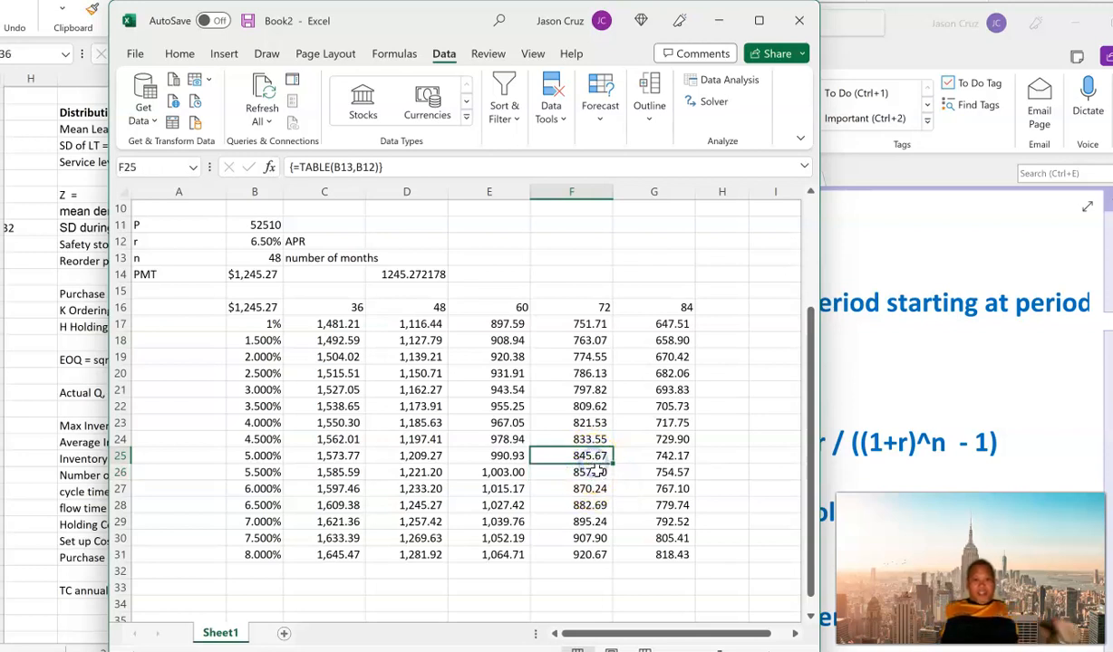
left_click(589, 456)
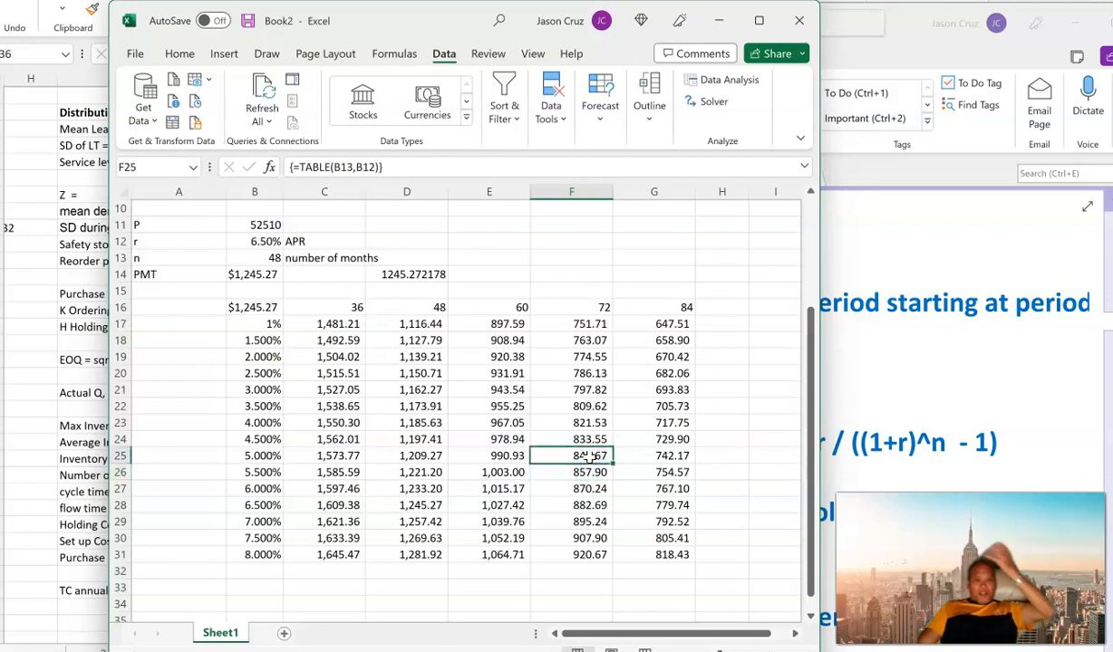
left_click(664, 439)
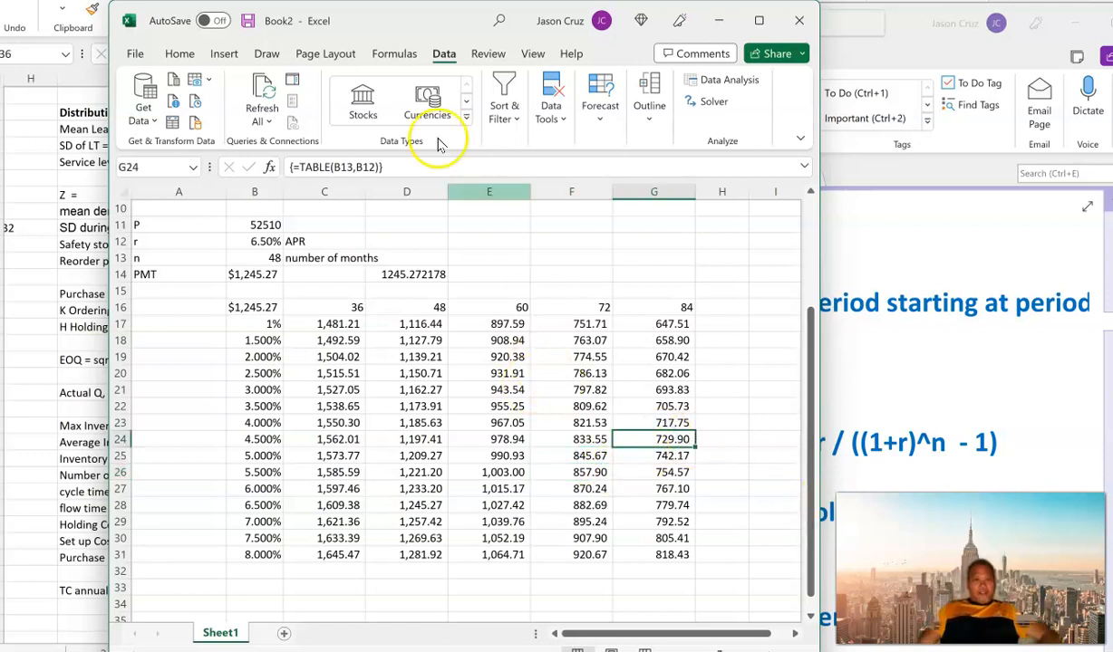
left_click_drag(367, 30, 344, 28)
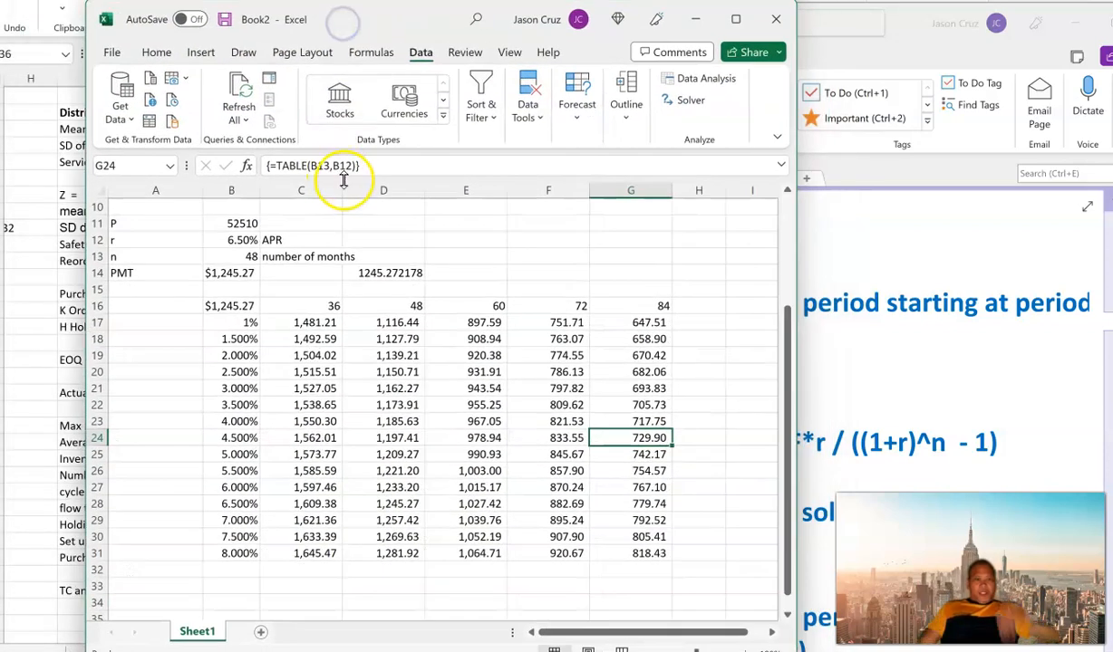